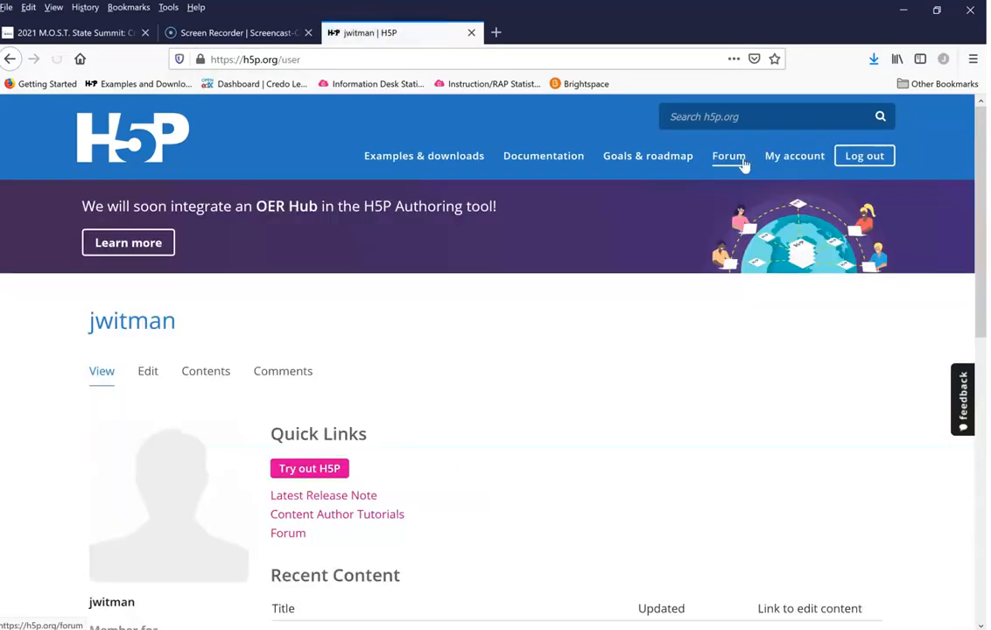
# Step: Log in to the H5P.org account and open the Examples & downloads page
pyautogui.click(594, 281)
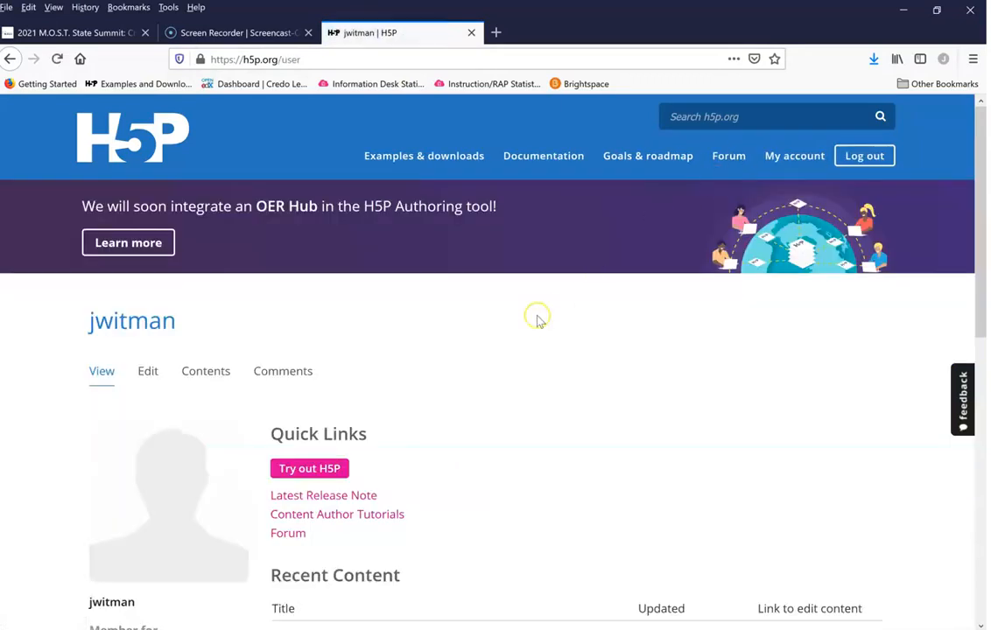
pyautogui.click(420, 160)
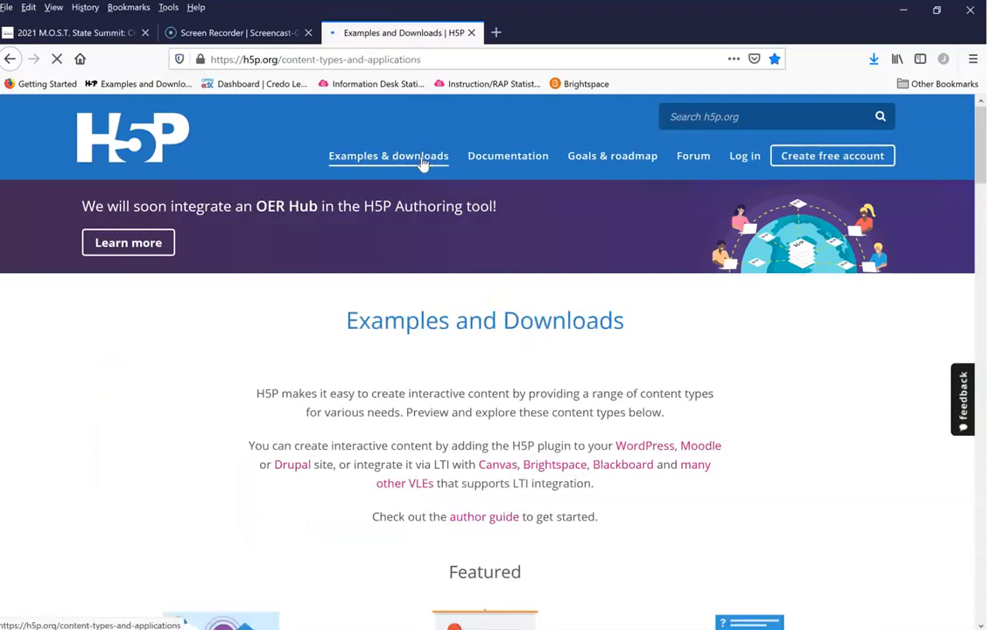
# Step: Find the Multiple Choice content type among the H5P examples and open its page
pyautogui.scroll(-3, 71, 433)
pyautogui.scroll(-8, 65, 438)
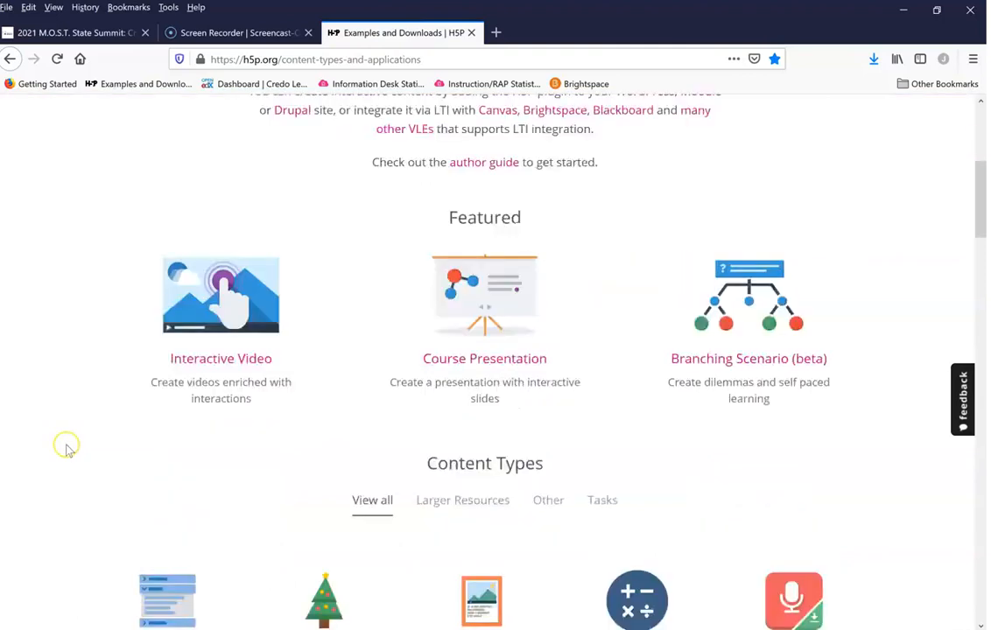
pyautogui.scroll(-6, 66, 431)
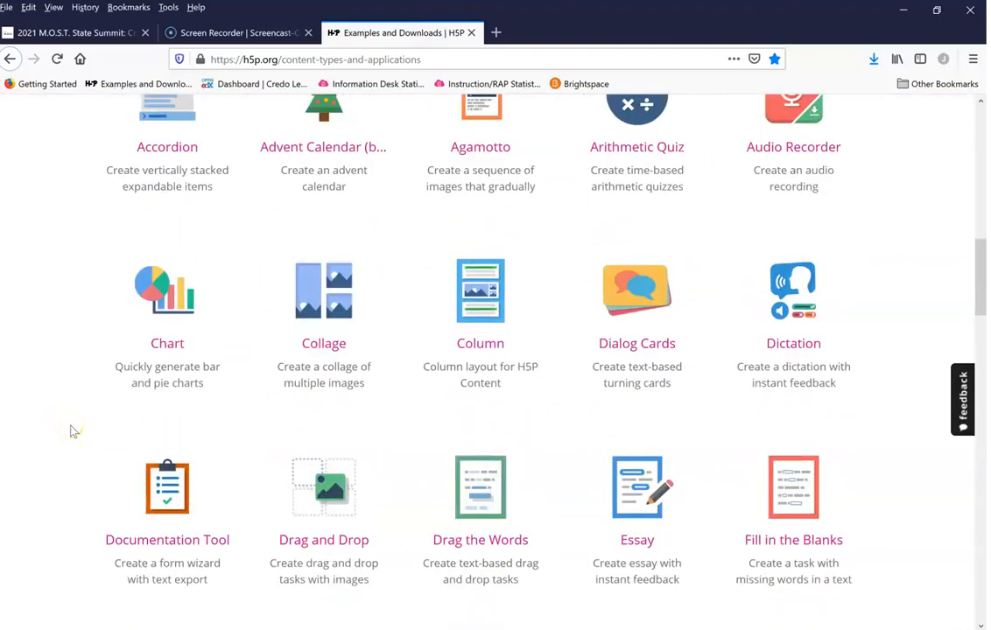
pyautogui.scroll(-3, 74, 432)
pyautogui.scroll(-2, 72, 422)
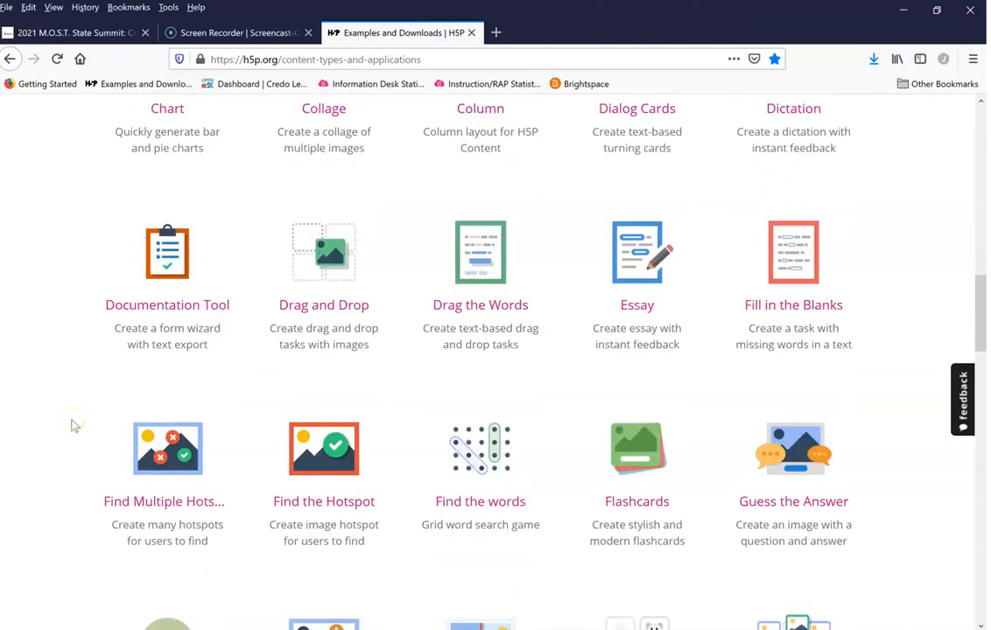
pyautogui.scroll(-3, 76, 426)
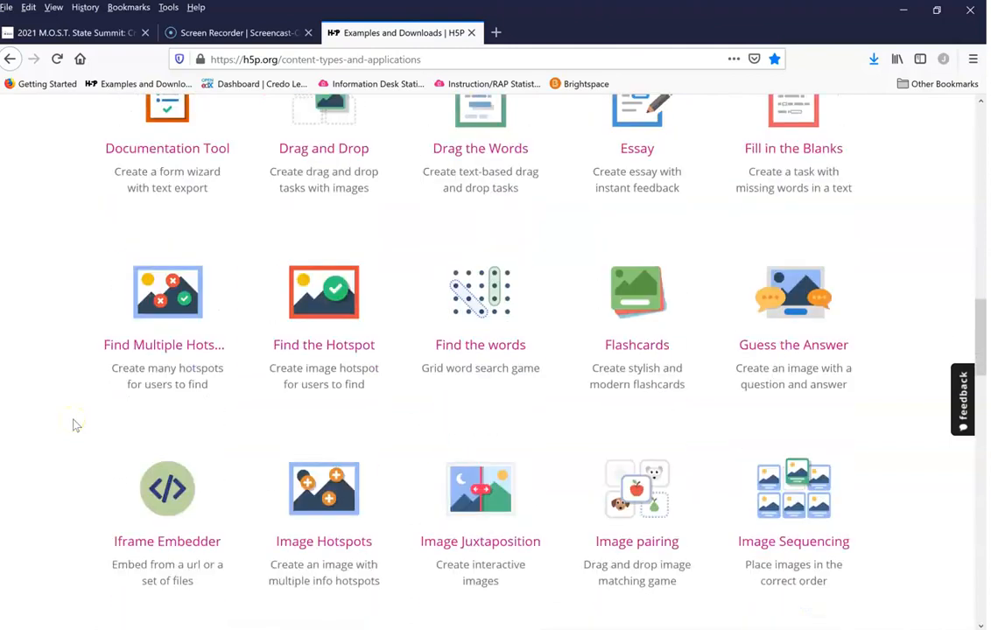
pyautogui.scroll(-3, 75, 425)
pyautogui.scroll(-3, 76, 425)
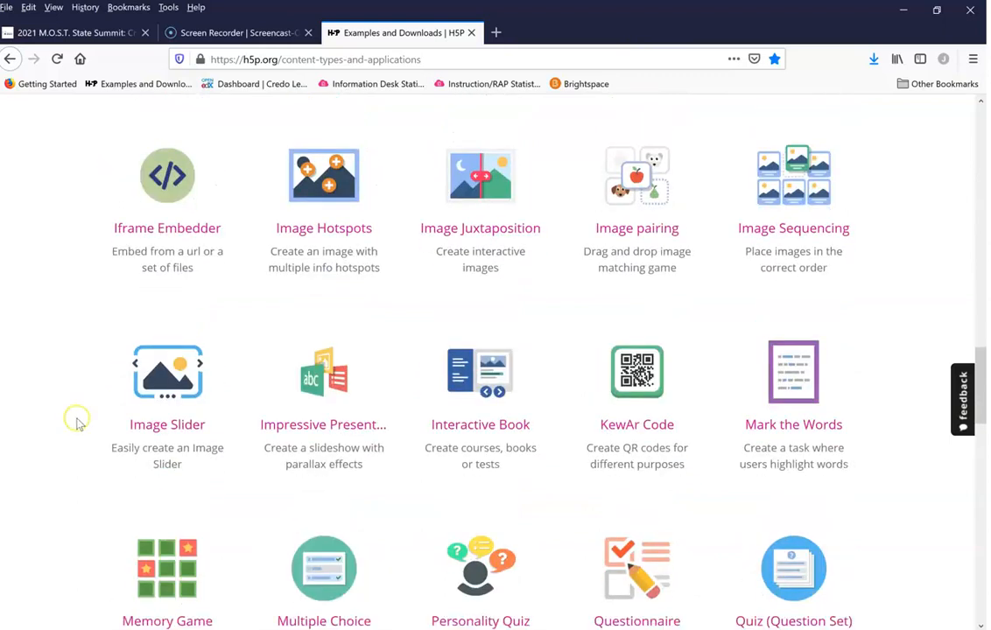
pyautogui.scroll(-3, 77, 424)
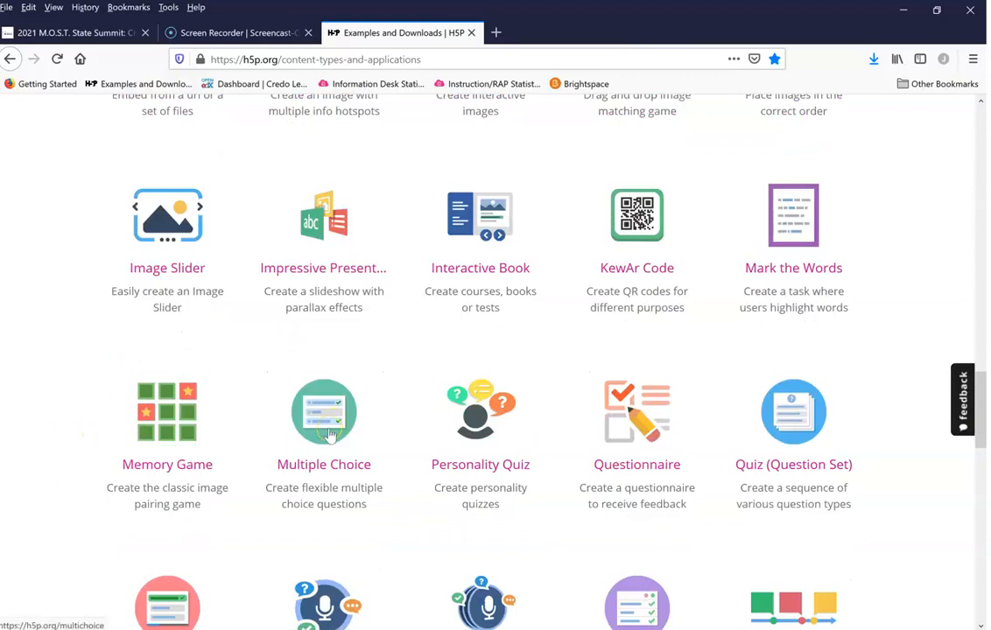
pyautogui.click(329, 434)
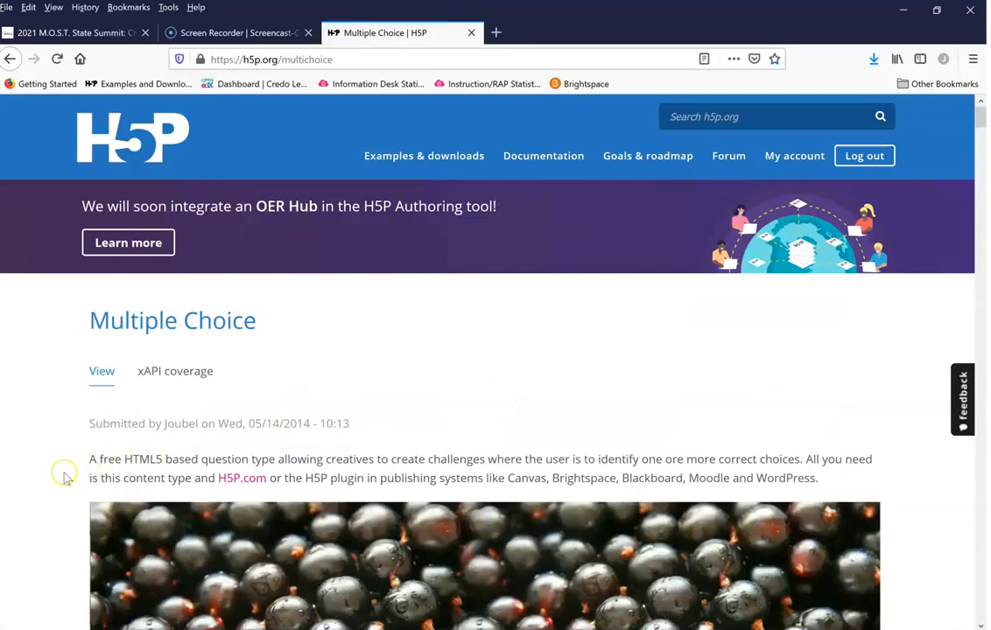
# Step: Download the blackcurrant Multiple Choice example for reuse as an .h5p file
pyautogui.scroll(-1, 63, 473)
pyautogui.scroll(-4, 63, 478)
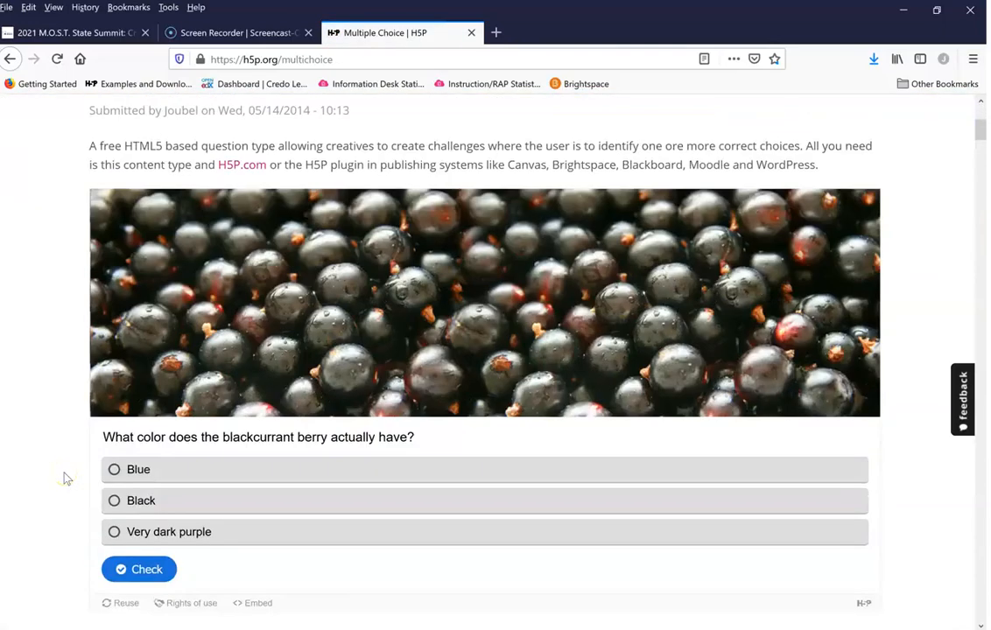
pyautogui.scroll(-1, 63, 478)
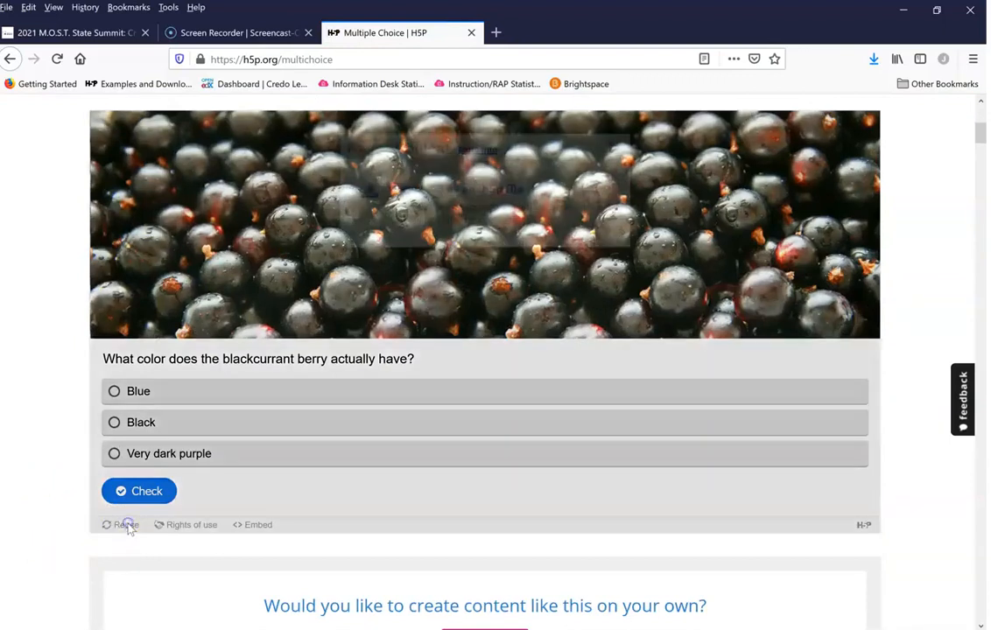
pyautogui.click(127, 527)
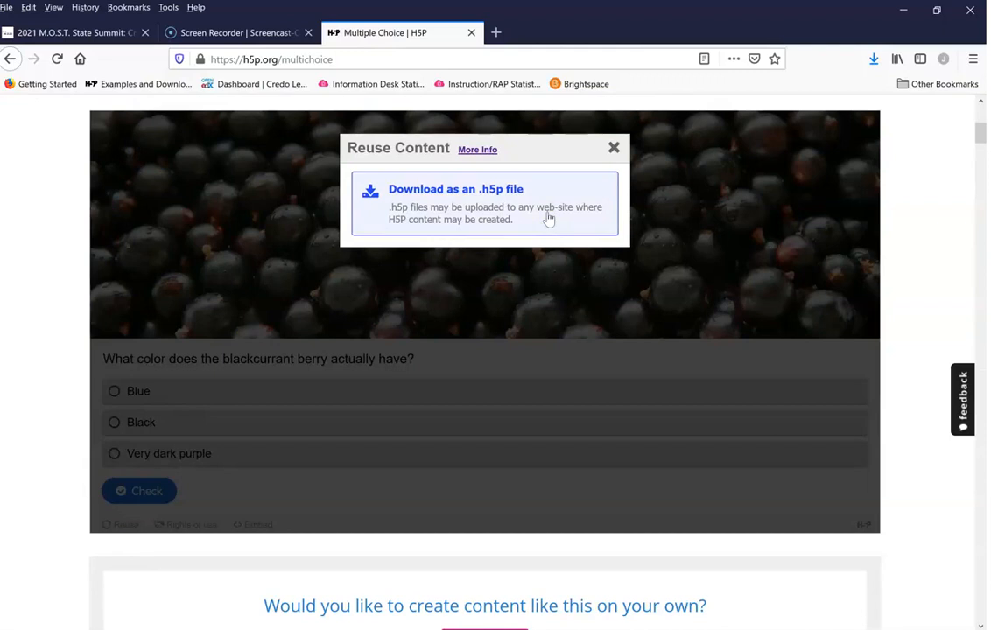
pyautogui.click(473, 198)
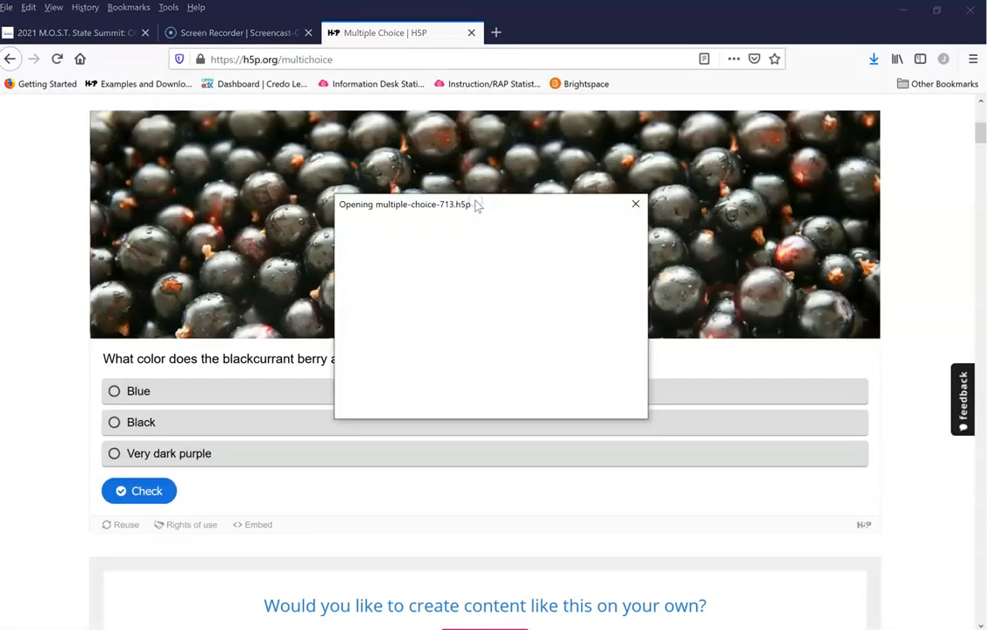
pyautogui.click(549, 402)
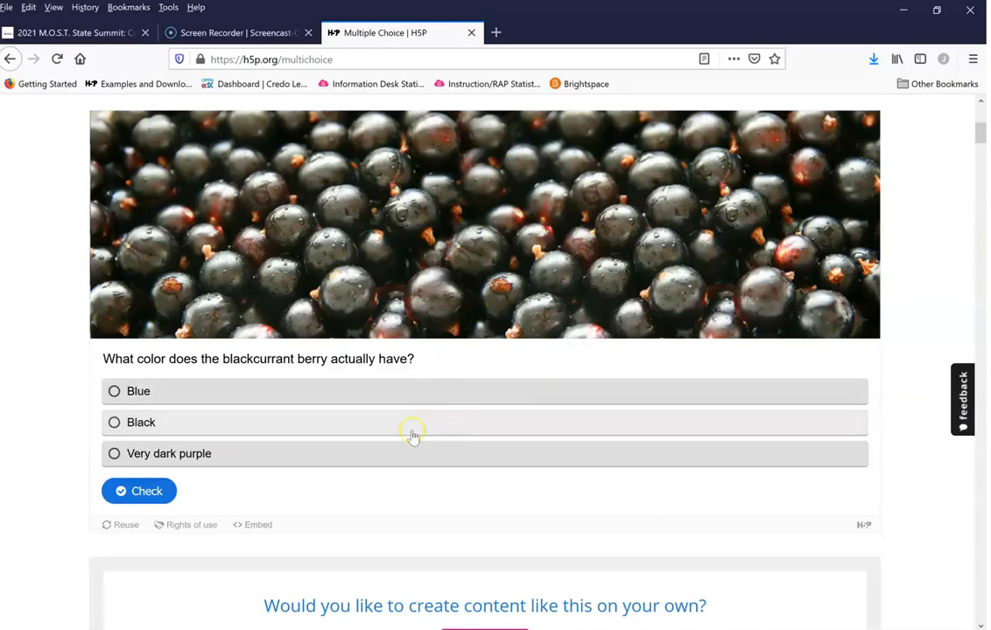
# Step: Open the Create Interactive content form from the account page and browse its available content types
pyautogui.scroll(5, 411, 433)
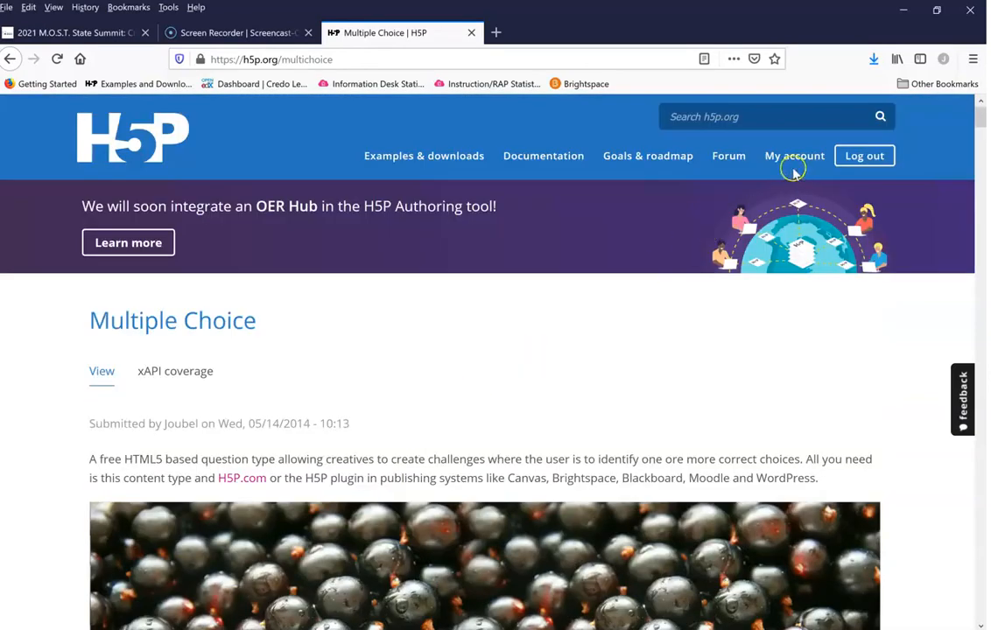
pyautogui.click(776, 159)
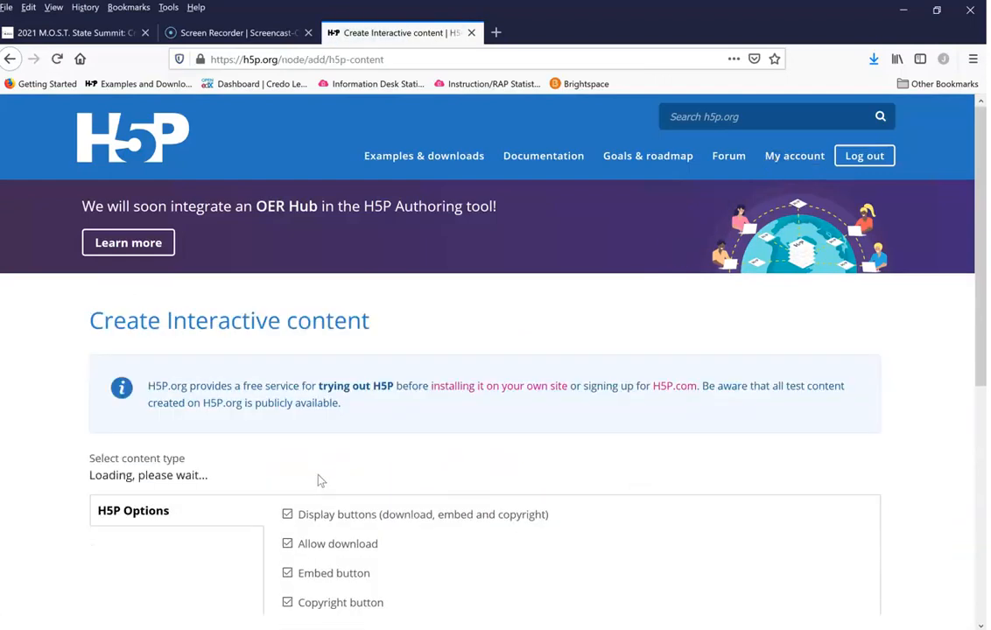
pyautogui.scroll(-3, 610, 400)
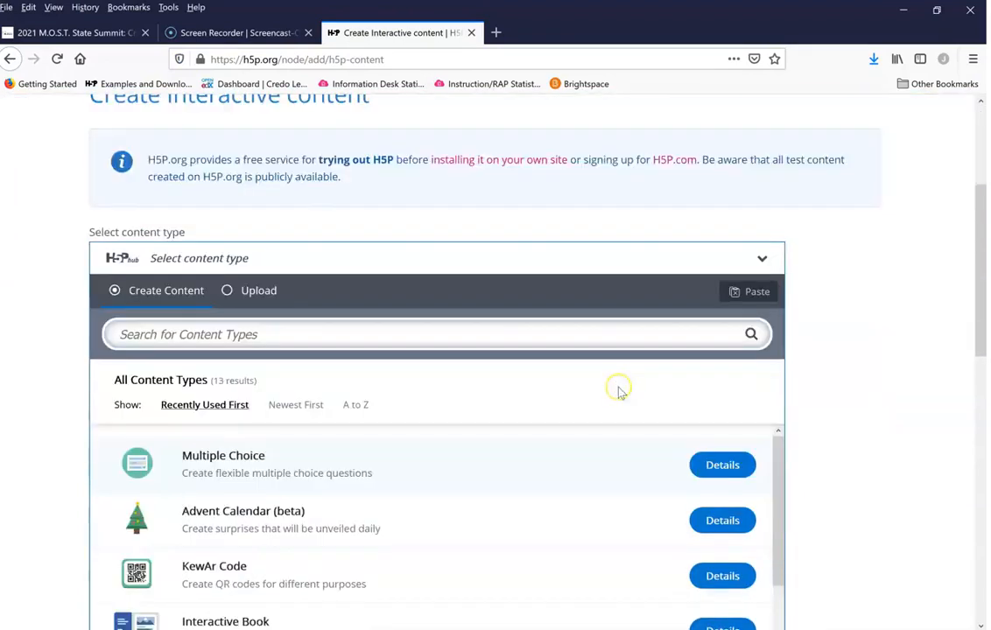
pyautogui.scroll(-1, 490, 427)
pyautogui.scroll(2, 433, 441)
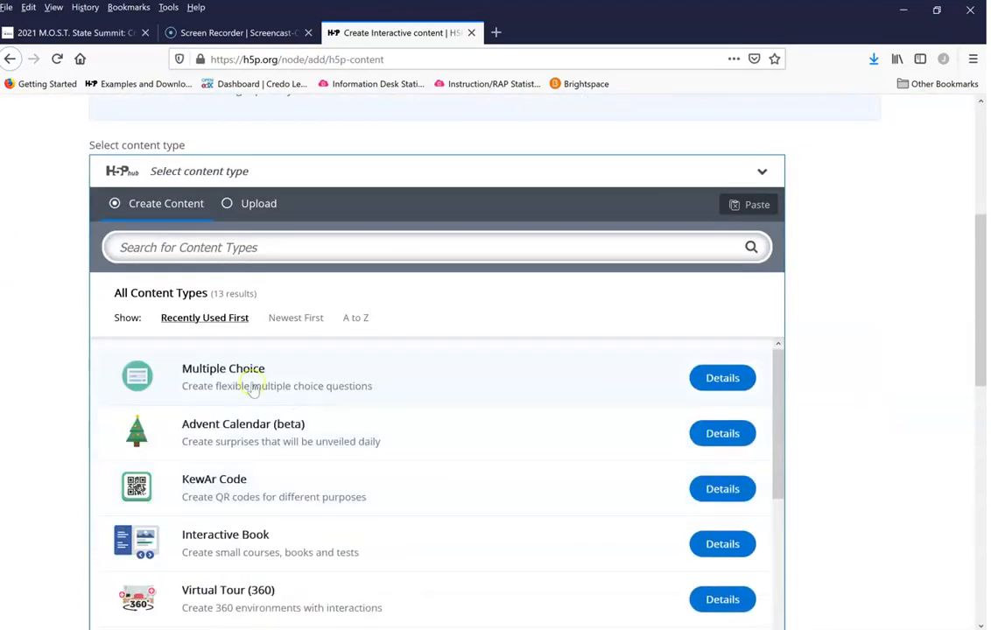
pyautogui.scroll(-4, 491, 420)
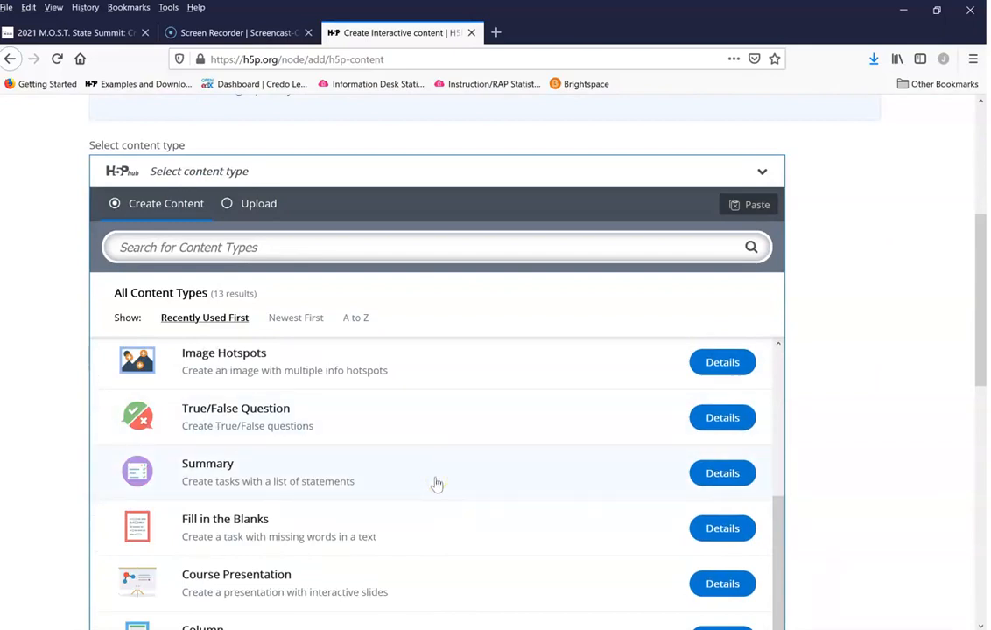
pyautogui.click(416, 520)
pyautogui.scroll(5, 418, 498)
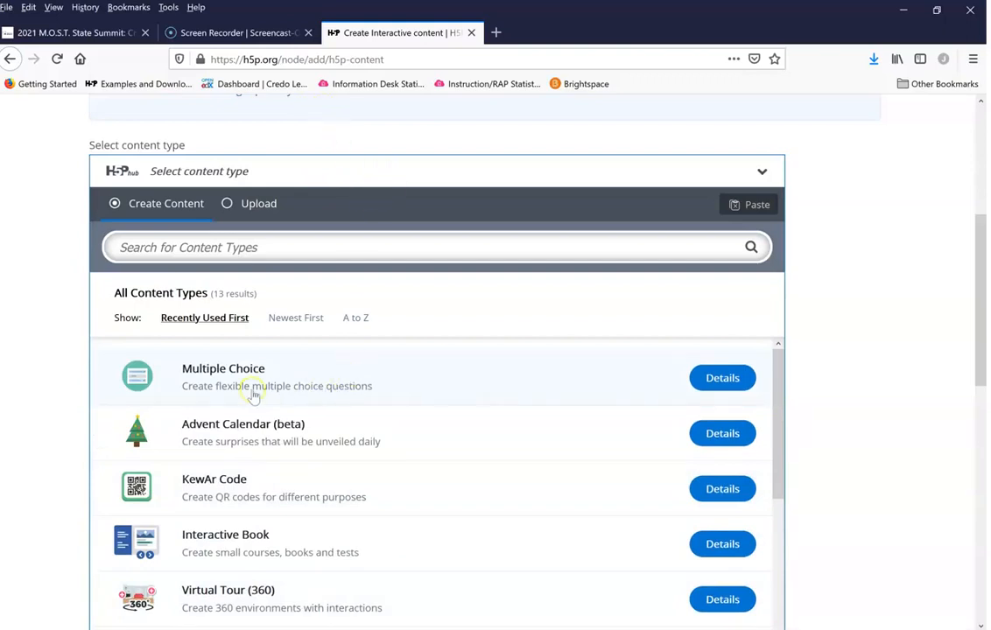
# Step: Upload the file multiple-choice-713(2).h5p from Downloads and use it as the new content
pyautogui.click(259, 207)
pyautogui.click(599, 292)
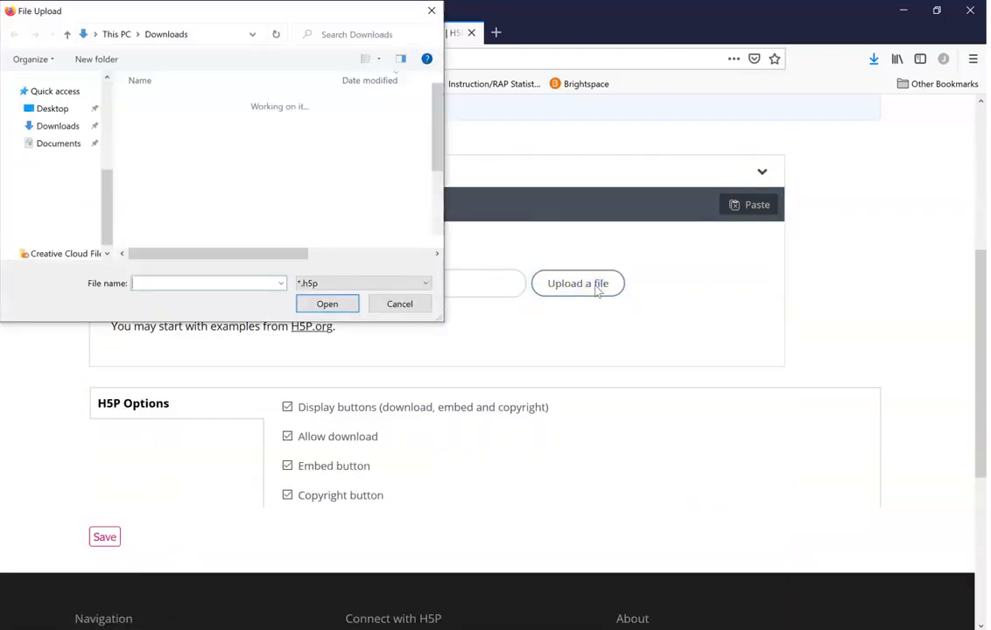
pyautogui.click(229, 122)
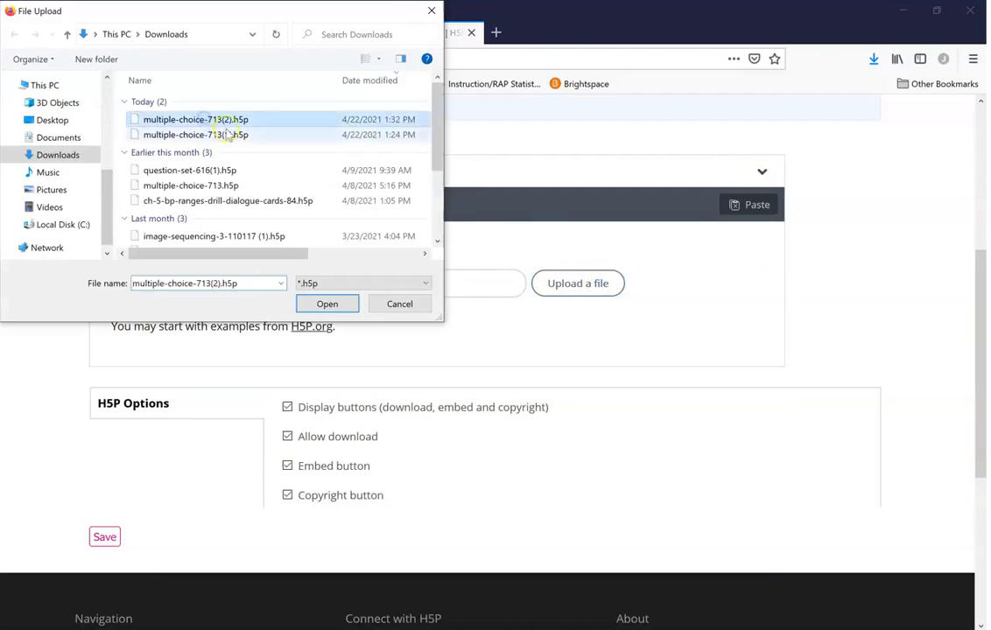
pyautogui.click(327, 304)
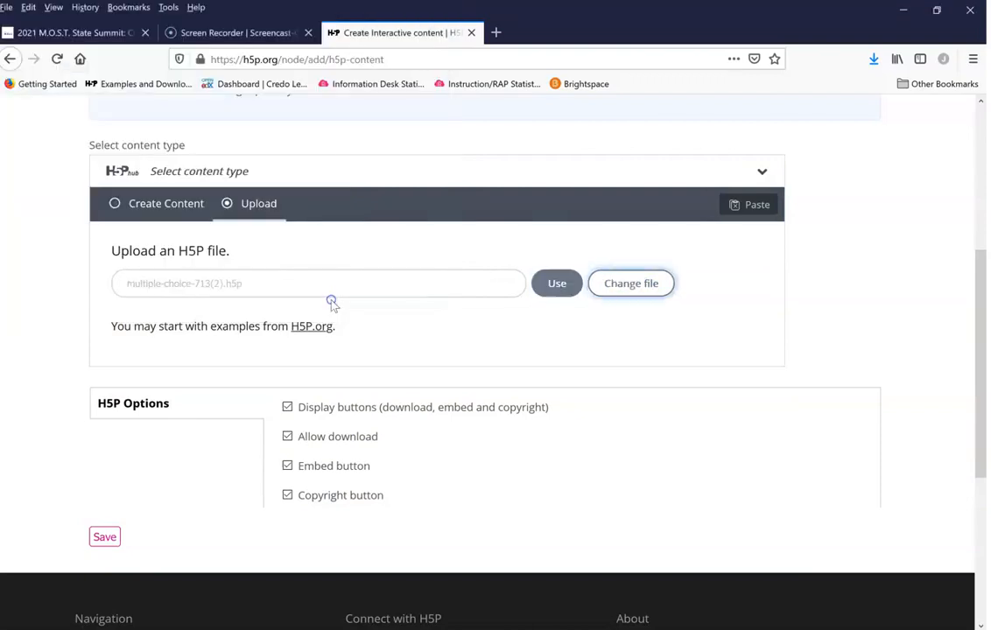
pyautogui.click(557, 285)
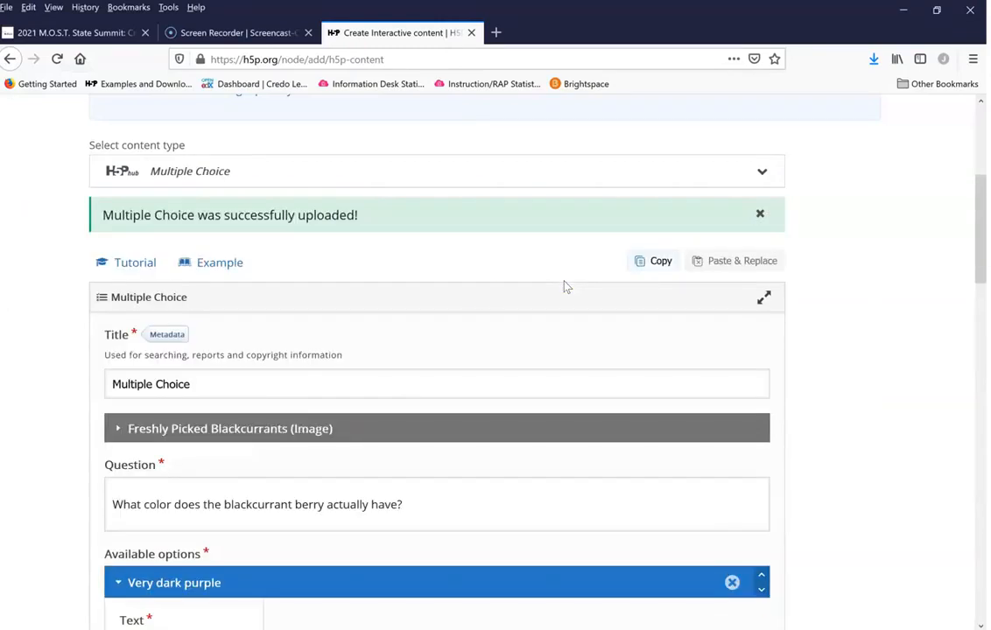
# Step: Change the title of the multiple choice content to "OER Quiz"
pyautogui.scroll(-3, 32, 357)
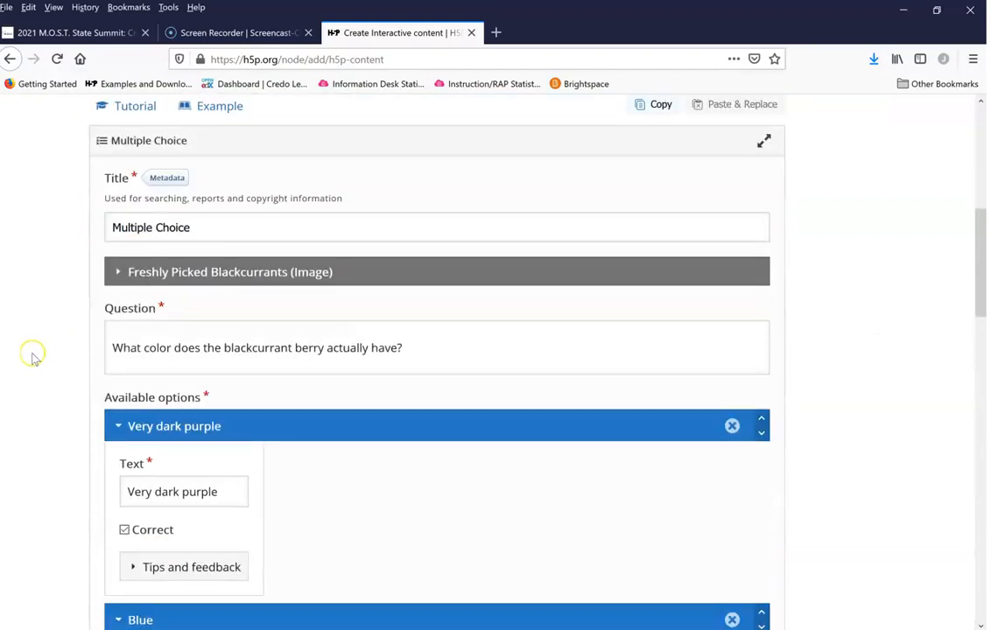
pyautogui.click(206, 225)
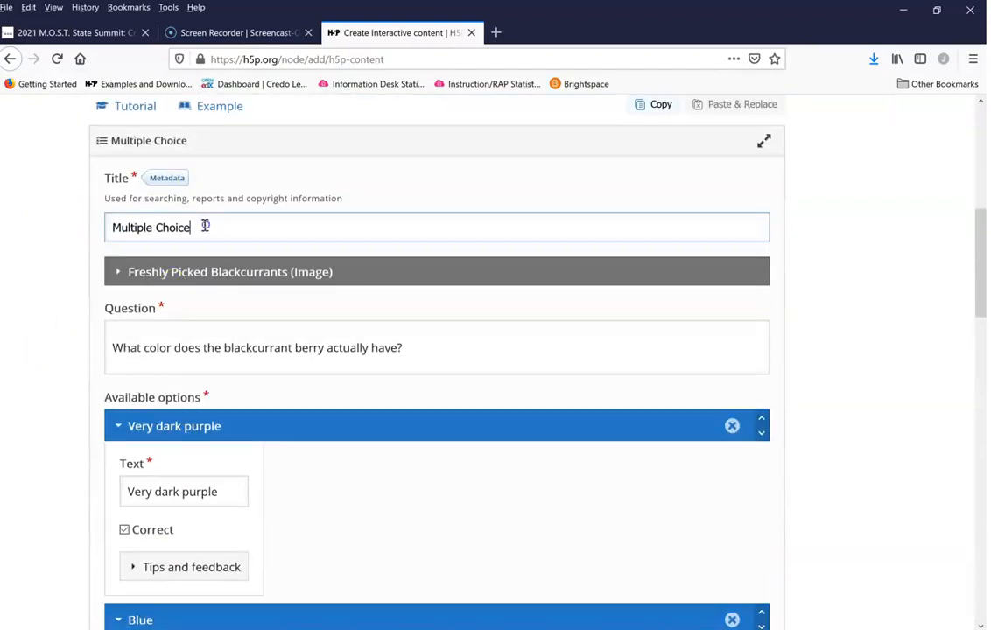
pyautogui.moveTo(114, 229); pyautogui.dragTo(198, 227)
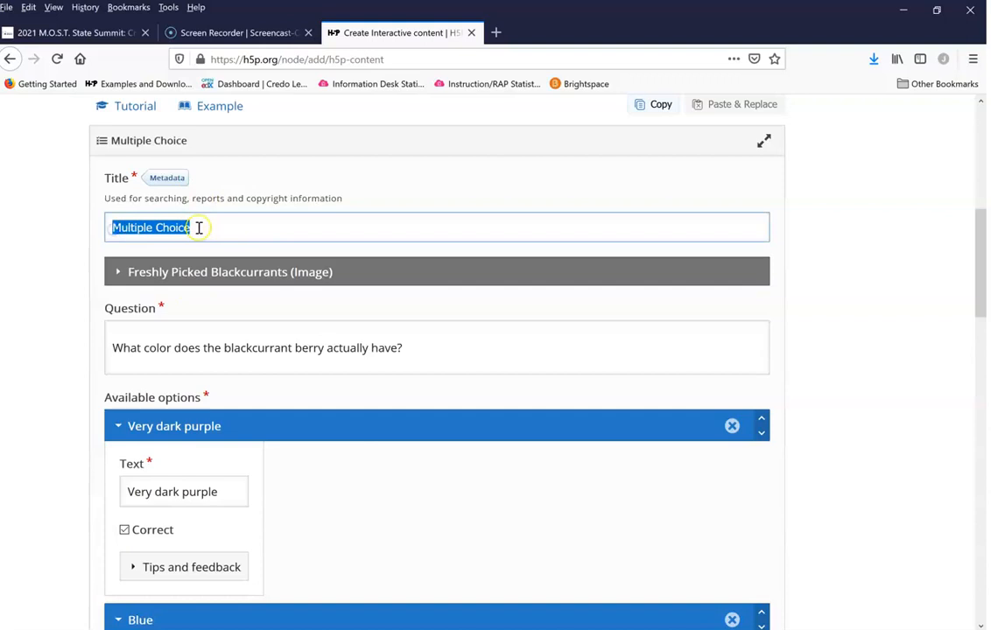
pyautogui.write('Oer')
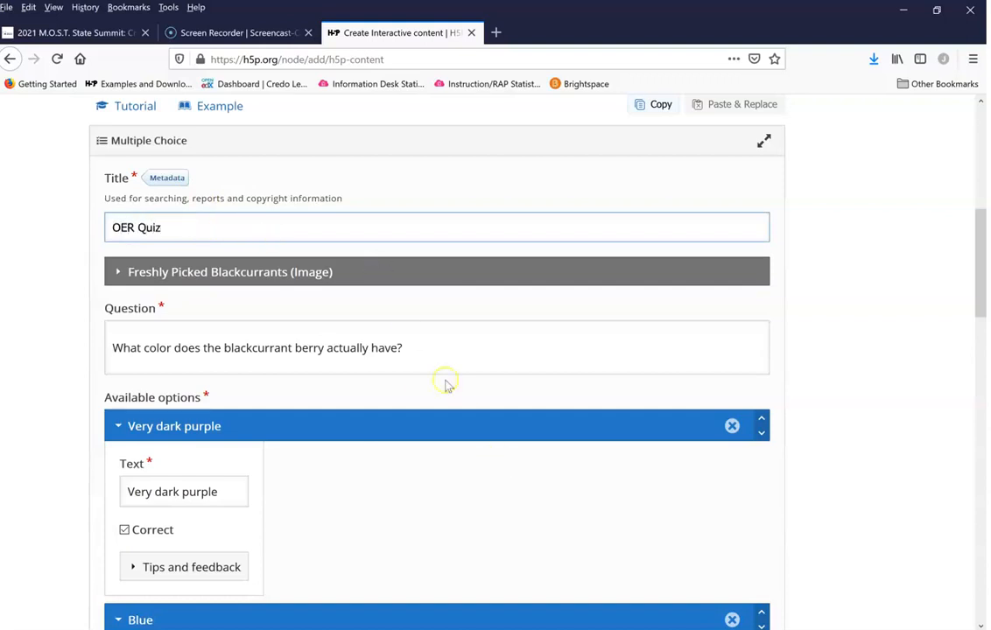
# Step: Remove the Freshly Picked Blackcurrants image from the media shown above the question
pyautogui.click(117, 272)
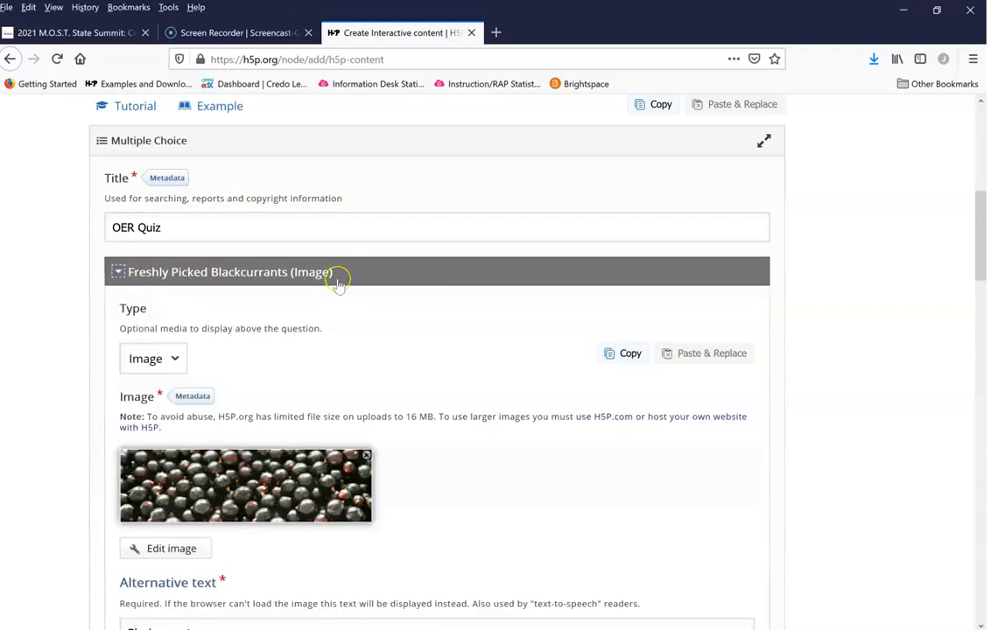
pyautogui.click(366, 456)
pyautogui.click(567, 557)
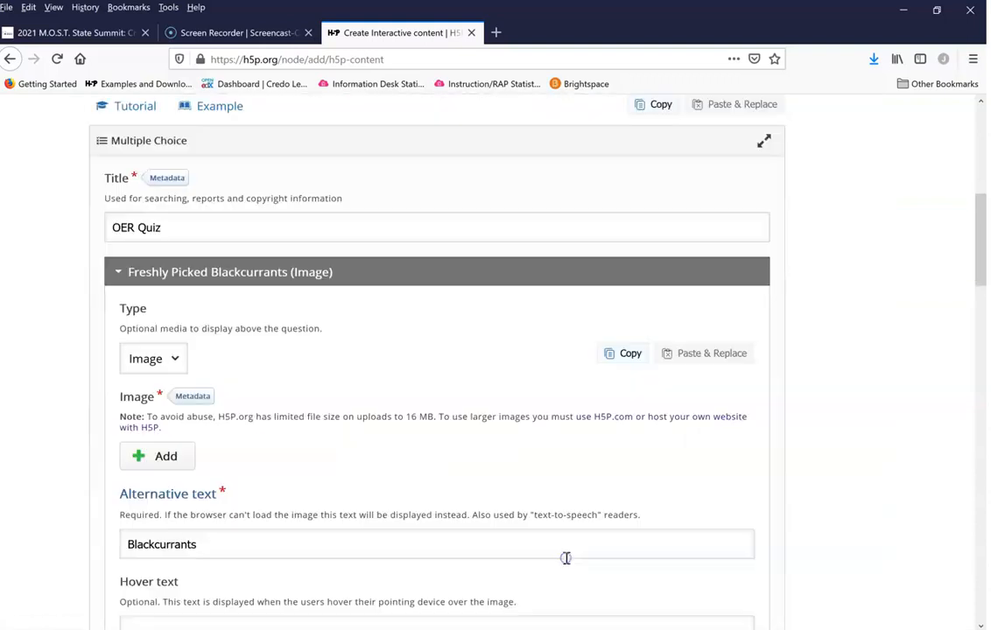
# Step: Set the question's media type to "-" so no media is used, and collapse the media section
pyautogui.click(171, 358)
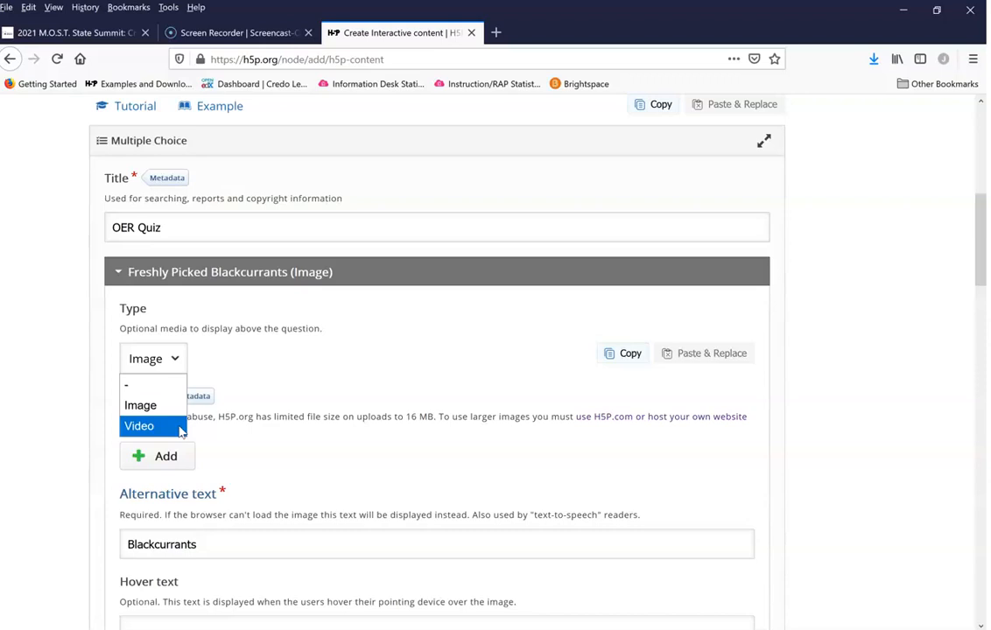
pyautogui.click(156, 388)
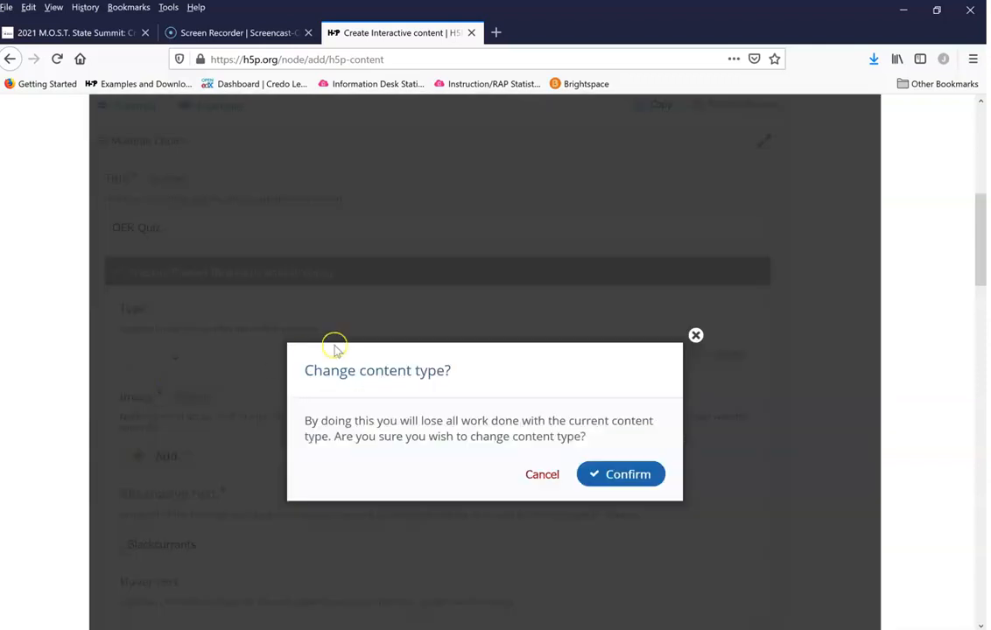
pyautogui.click(620, 475)
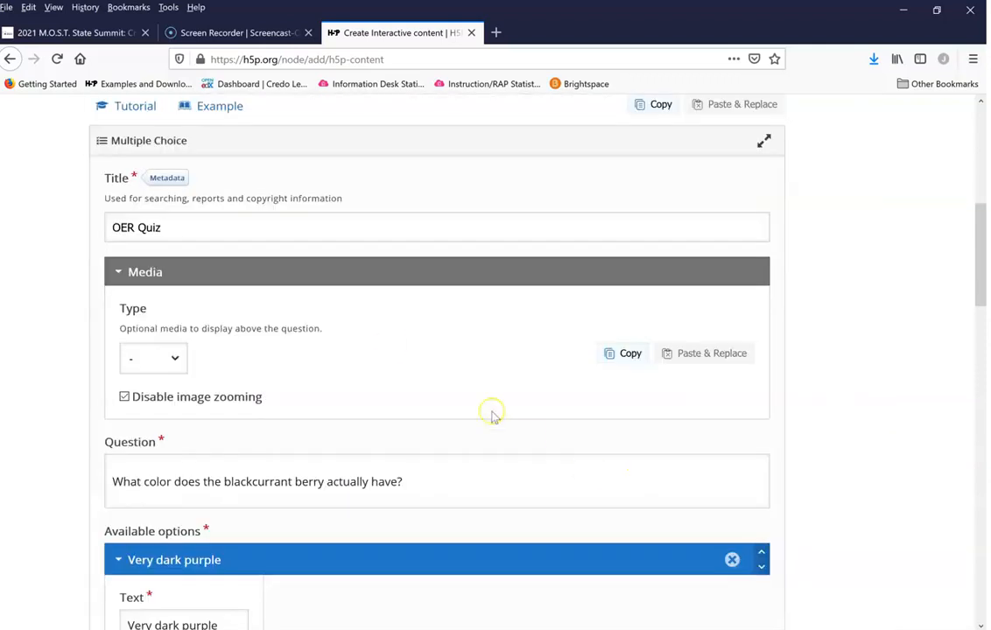
pyautogui.click(118, 272)
# Step: Replace the blackcurrant question text with "What does OER stand for?"
pyautogui.click(244, 336)
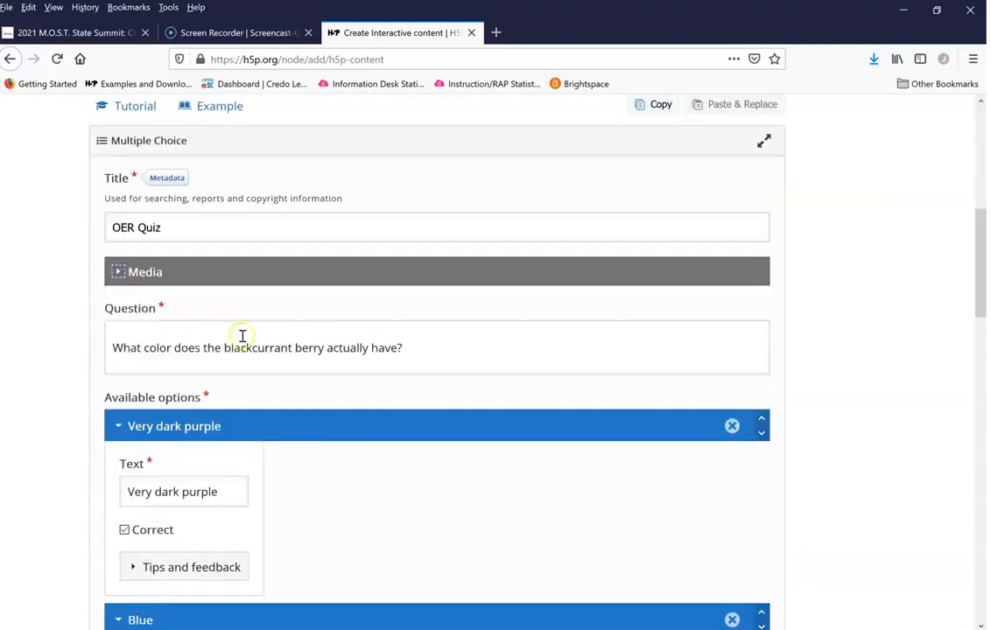
pyautogui.moveTo(360, 358); pyautogui.dragTo(113, 375)
pyautogui.write('What does OER stand for?')
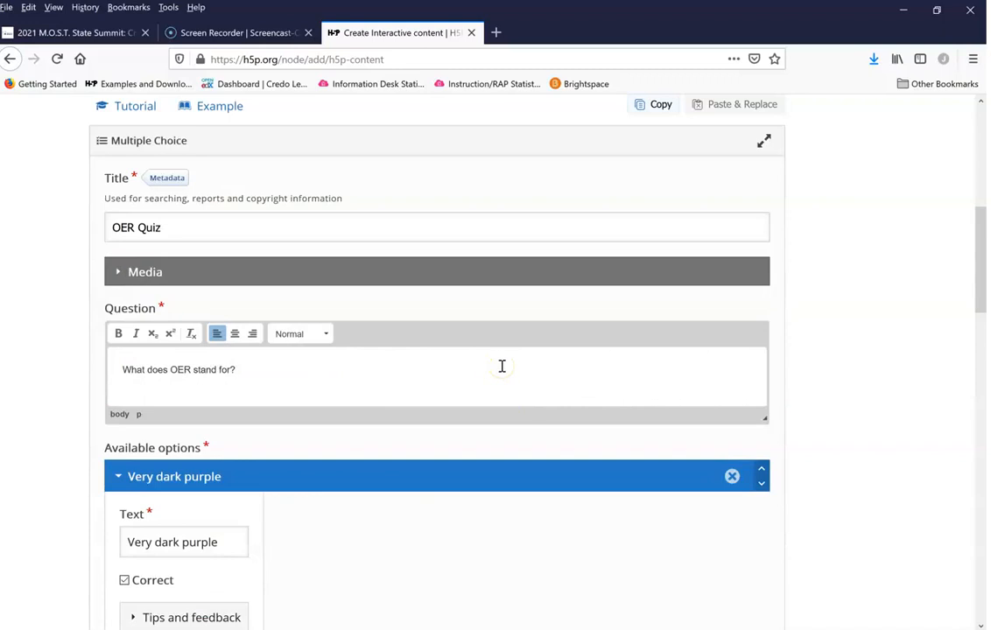
# Step: Replace the first answer option's text "Very dark purple" with "Open Educational Resources"
pyautogui.scroll(-4, 512, 385)
pyautogui.click(168, 225)
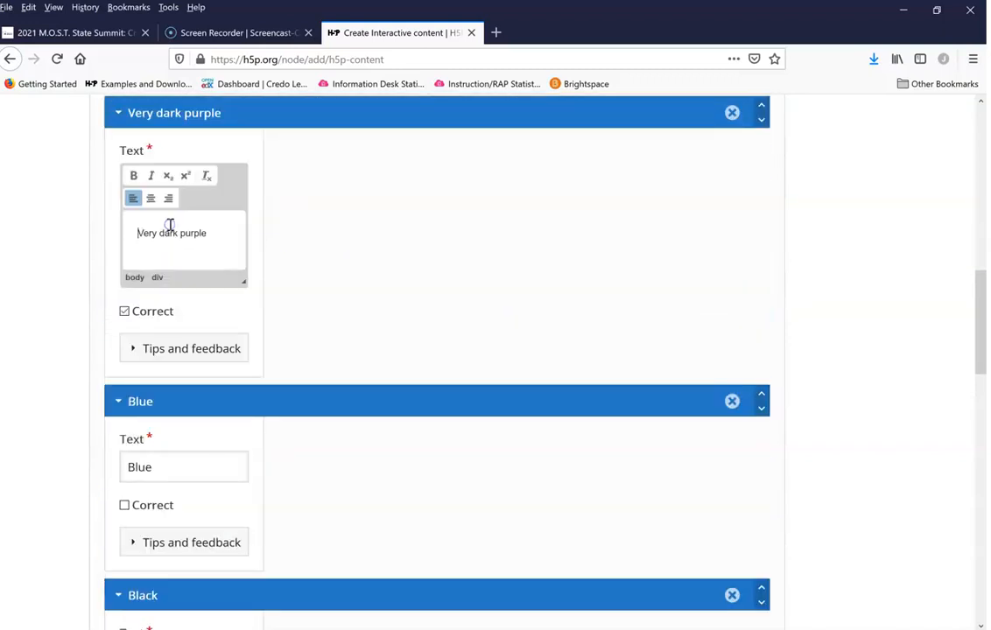
pyautogui.moveTo(219, 230); pyautogui.dragTo(114, 229)
pyautogui.write('Open Ed')
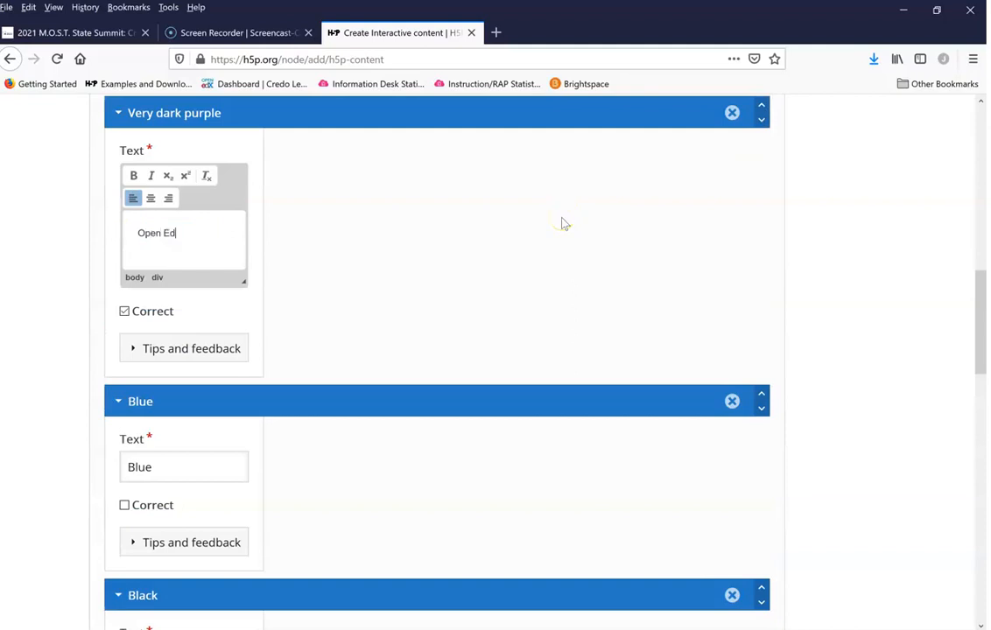
pyautogui.write('ucational Resou')
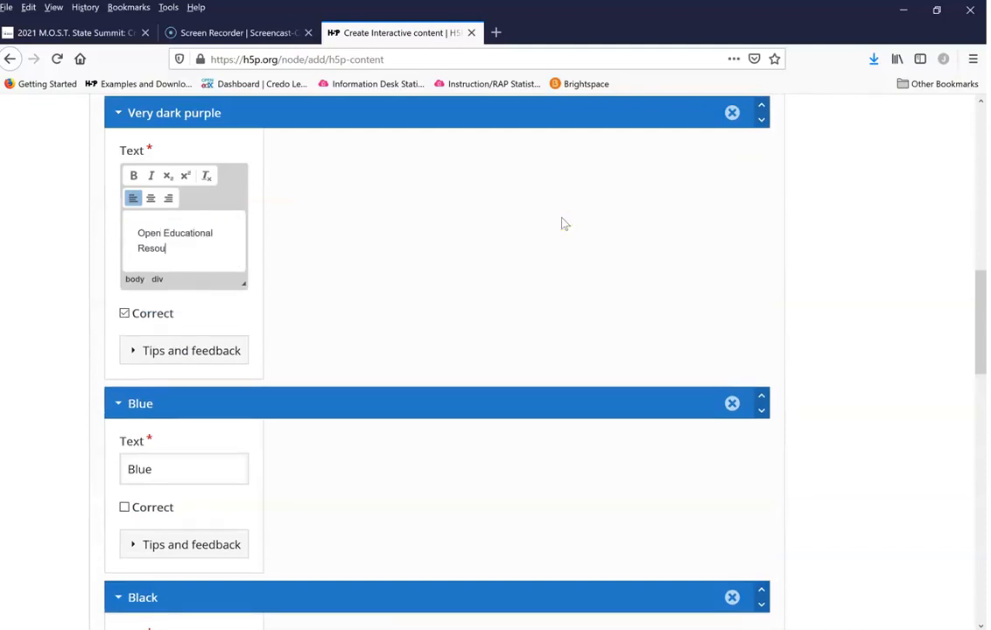
pyautogui.write('rces')
# Step: Replace the "Blue" answer option's text with "Online Educational Resources"
pyautogui.click(171, 469)
pyautogui.doubleClick(147, 426)
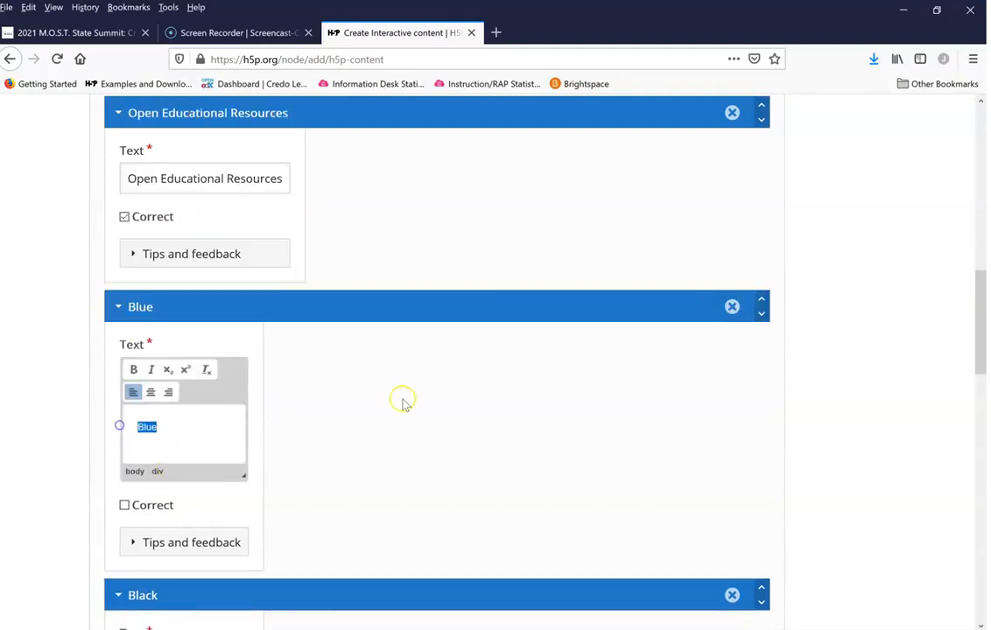
pyautogui.write('Online Educational R')
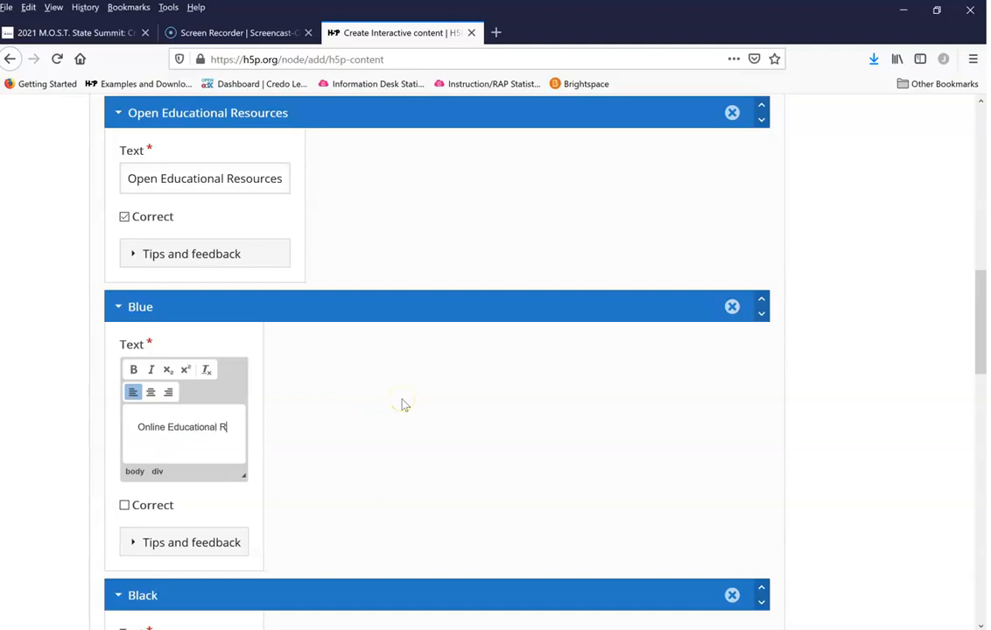
pyautogui.write('esources')
# Step: Replace the "Black" answer option's text with "Online Equal Resources"
pyautogui.scroll(-3, 412, 420)
pyautogui.click(152, 431)
pyautogui.doubleClick(169, 386)
pyautogui.write('Online E')
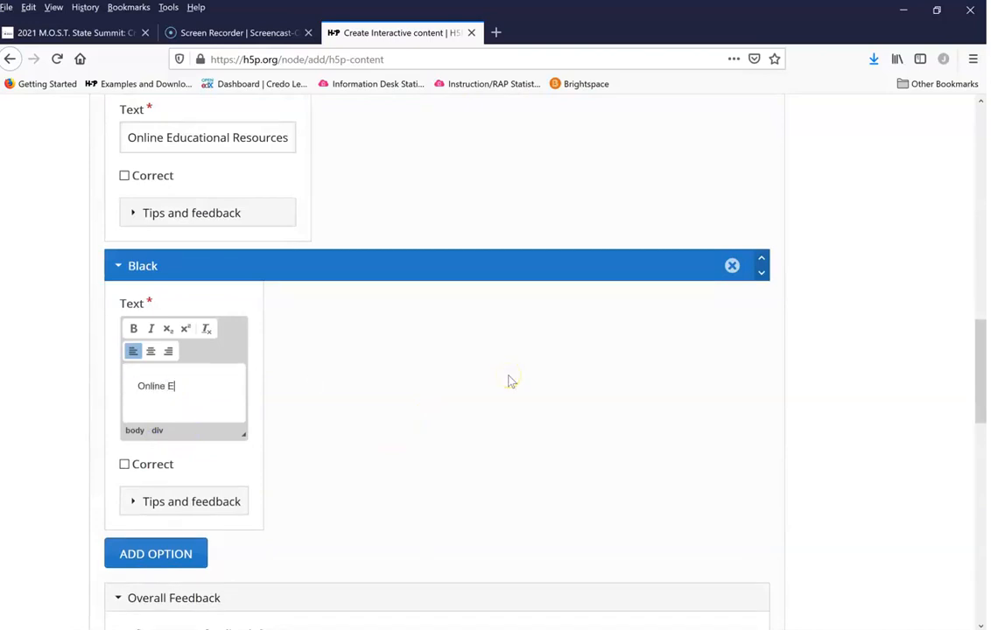
pyautogui.write('qual Resources')
# Step: Set the message displayed when the Open Educational Resources answer is selected to "Great job!"
pyautogui.scroll(5, 511, 382)
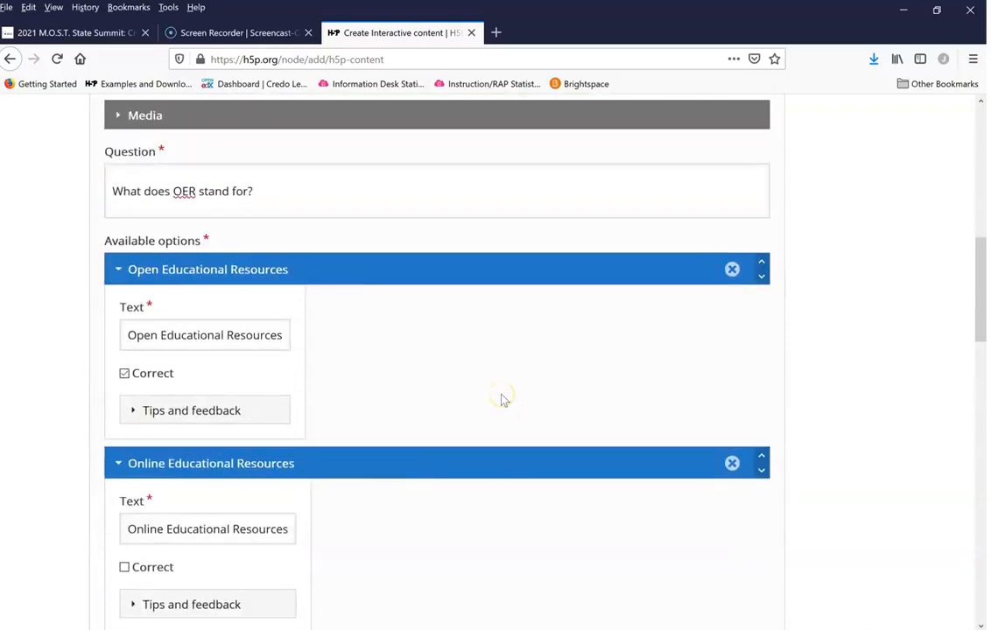
pyautogui.scroll(-2, 450, 343)
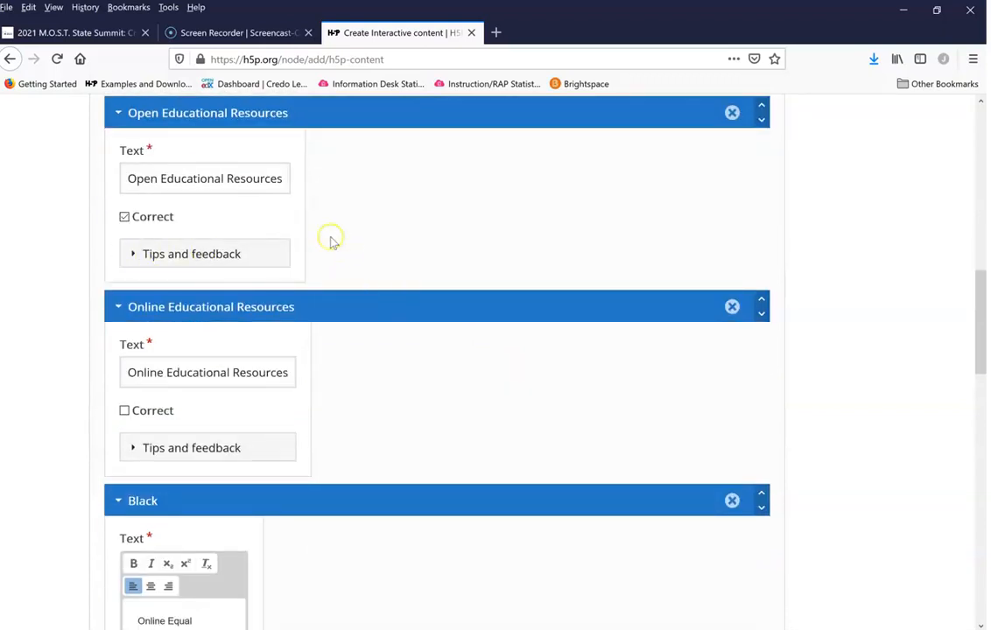
pyautogui.click(132, 254)
pyautogui.click(288, 427)
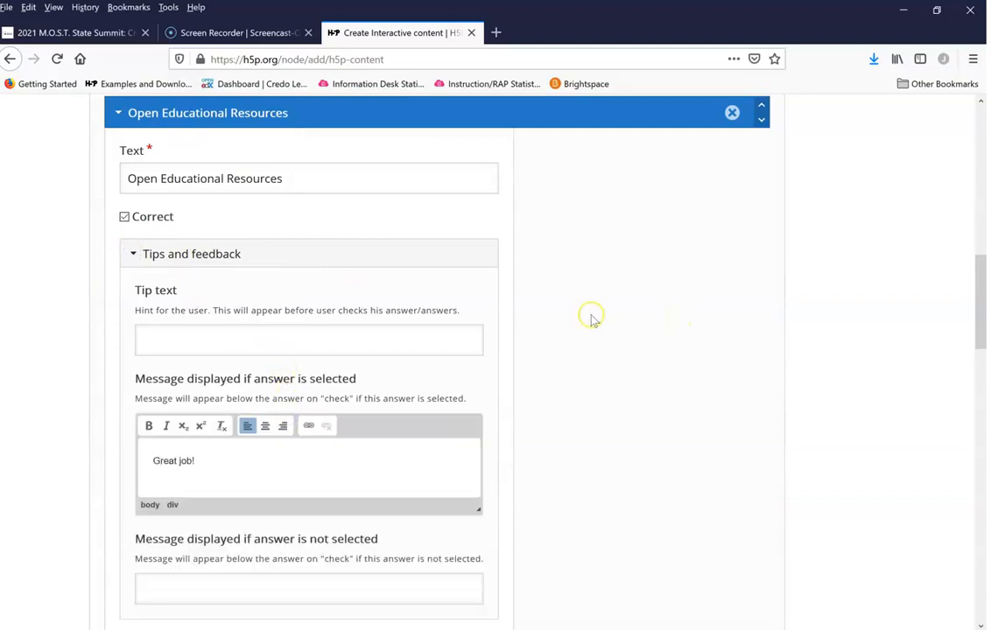
# Step: Set the message displayed when Online Educational Resources is selected to "Make sure you read chapter 1 of your textbook."
pyautogui.scroll(-5, 600, 320)
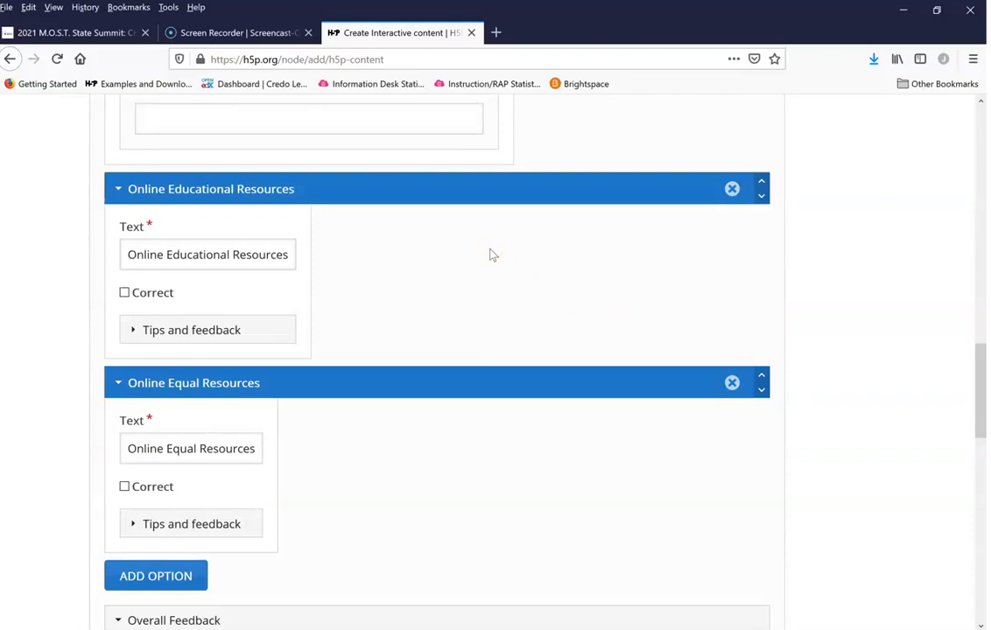
pyautogui.scroll(-1, 490, 254)
pyautogui.click(140, 251)
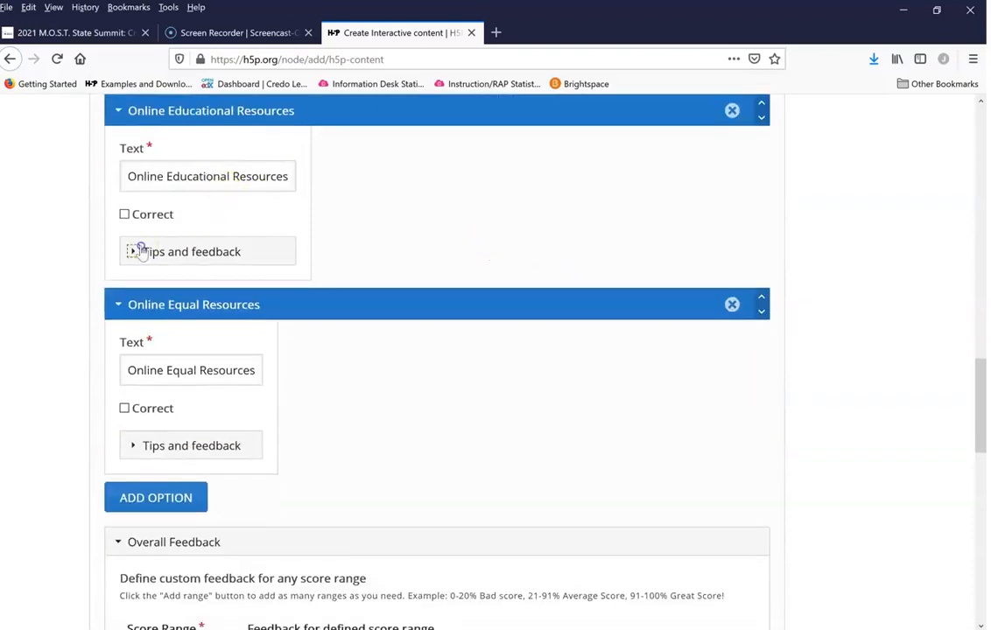
pyautogui.click(222, 420)
pyautogui.scroll(-1, 336, 419)
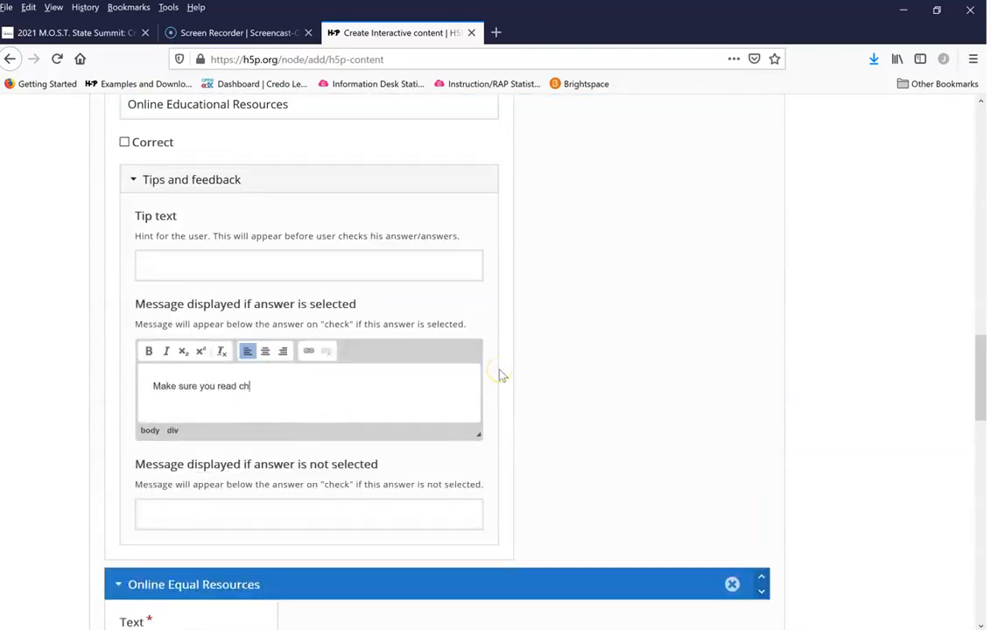
pyautogui.write('tbook.')
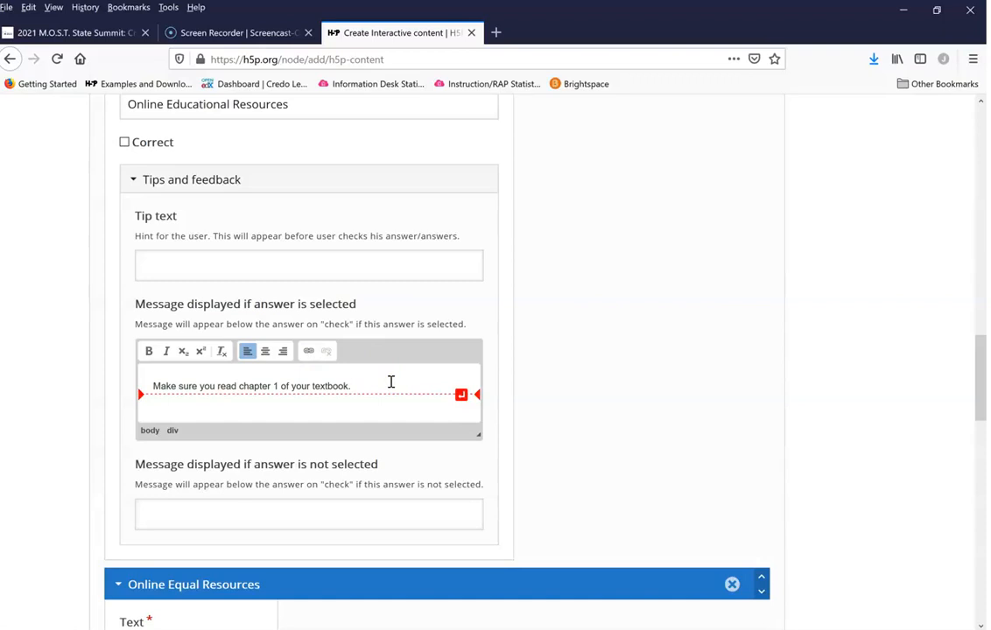
# Step: Copy the chapter 1 feedback message into the message displayed when the Online Equal Resources answer is selected
pyautogui.scroll(-3, 398, 389)
pyautogui.scroll(1, 402, 369)
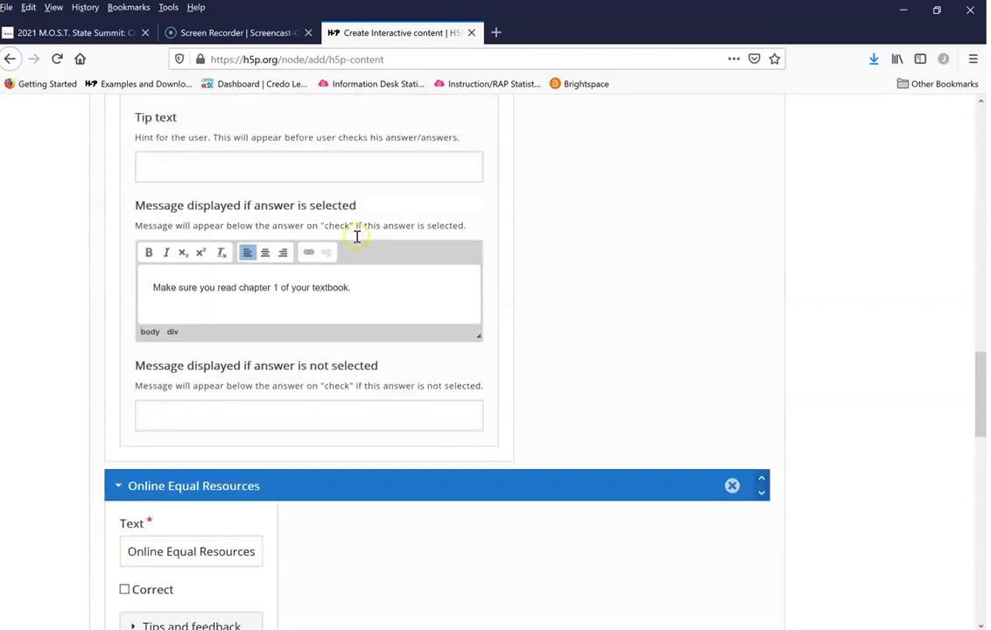
pyautogui.scroll(1, 359, 253)
pyautogui.moveTo(369, 289); pyautogui.dragTo(182, 294)
pyautogui.hotkey('ctrl', 'c')
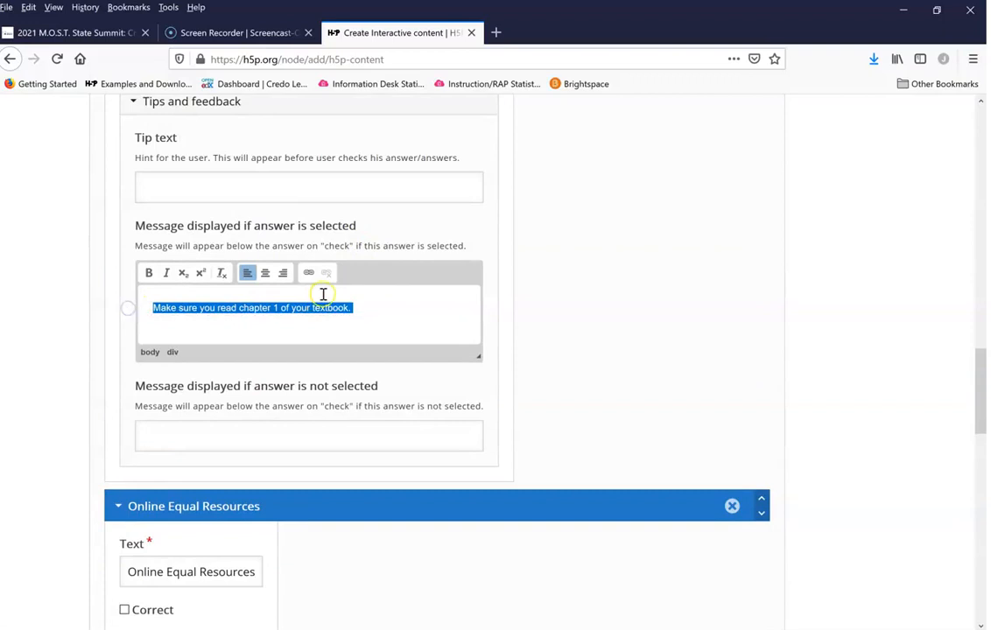
pyautogui.scroll(-5, 323, 294)
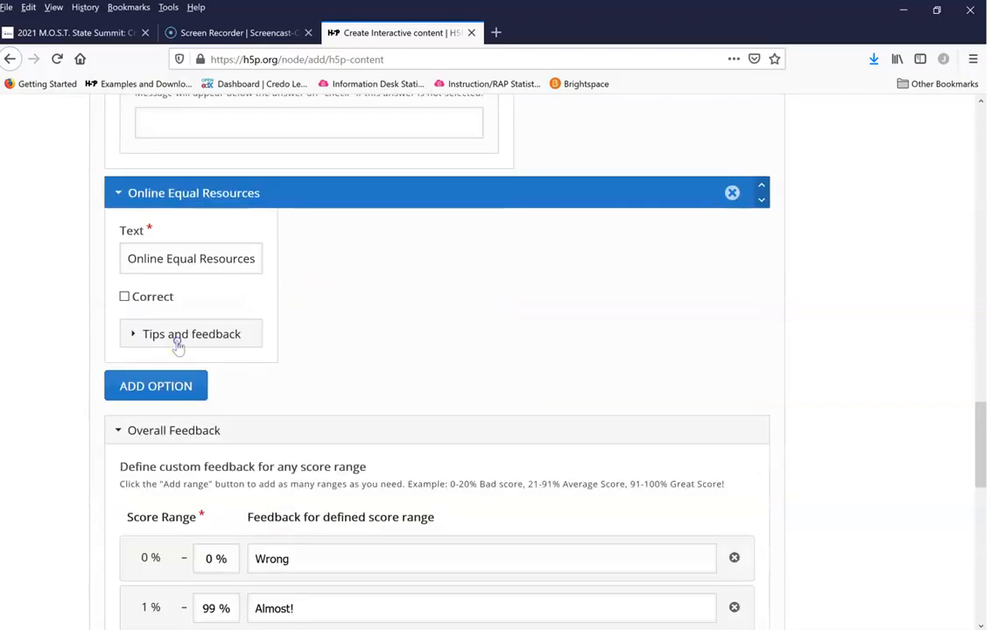
pyautogui.click(177, 335)
pyautogui.click(232, 509)
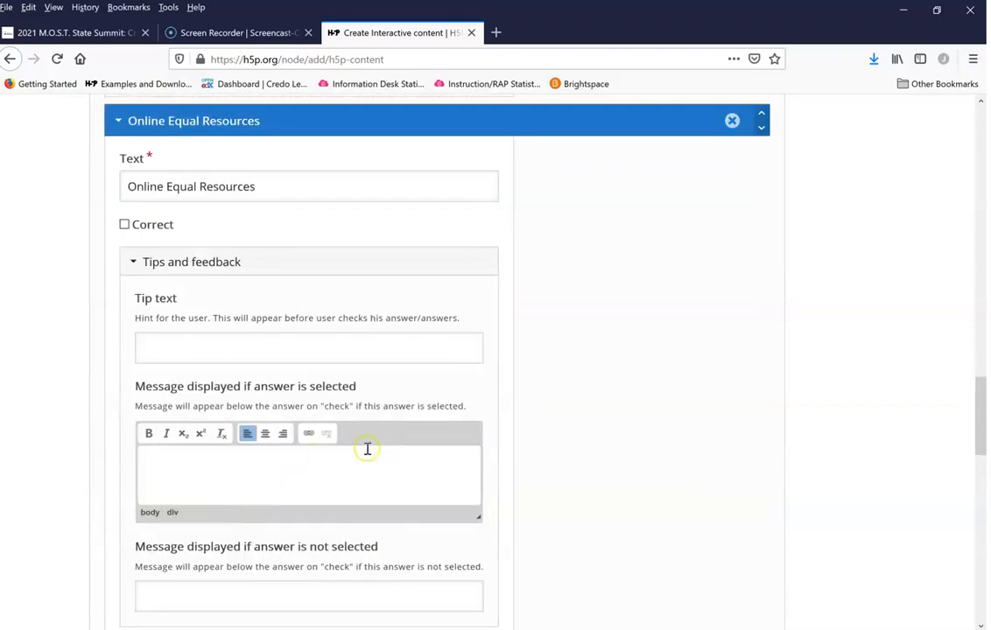
pyautogui.hotkey('ctrl', 'v')
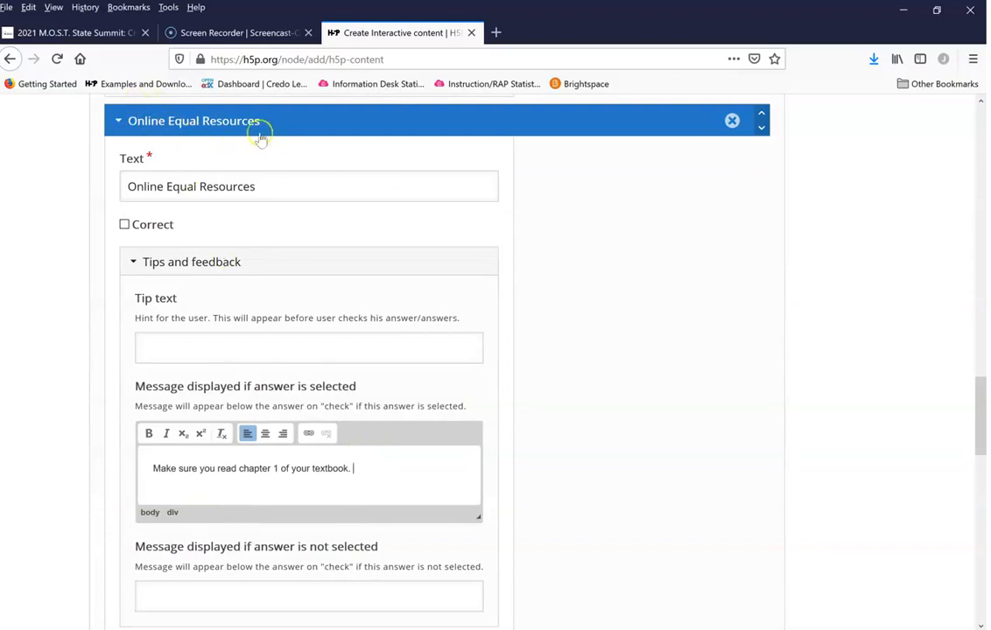
# Step: Set the pass percentage to 0 in the behavioural settings and save the quiz
pyautogui.scroll(-1, 19, 417)
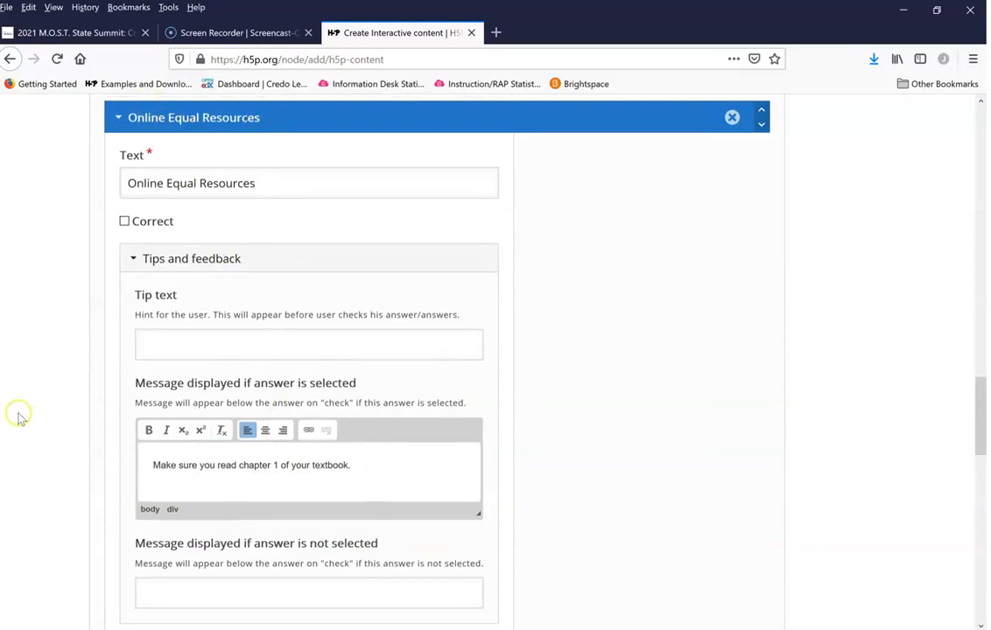
pyautogui.scroll(-3, 20, 417)
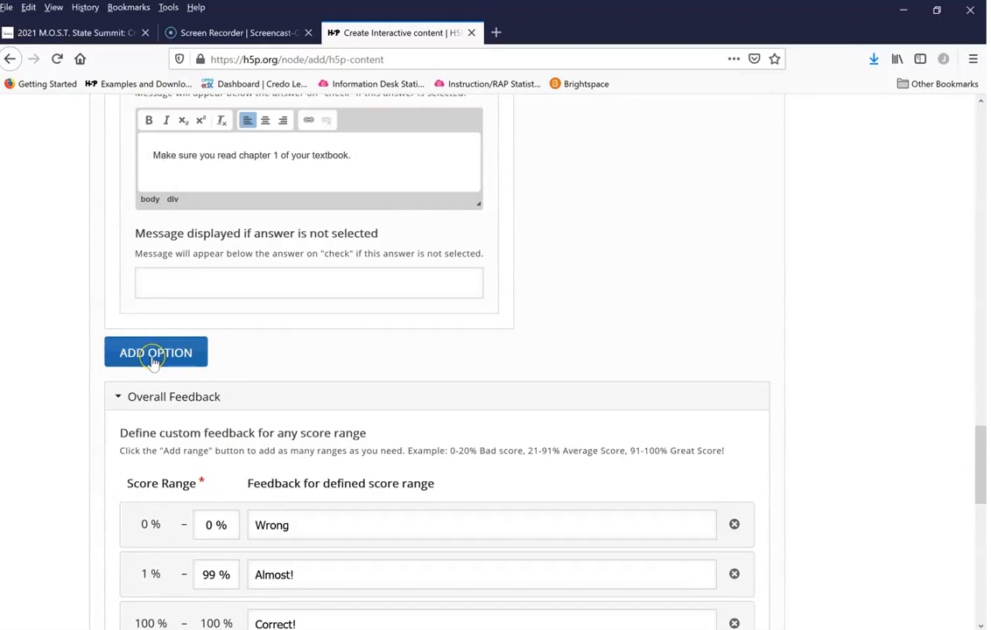
pyautogui.scroll(-2, 40, 400)
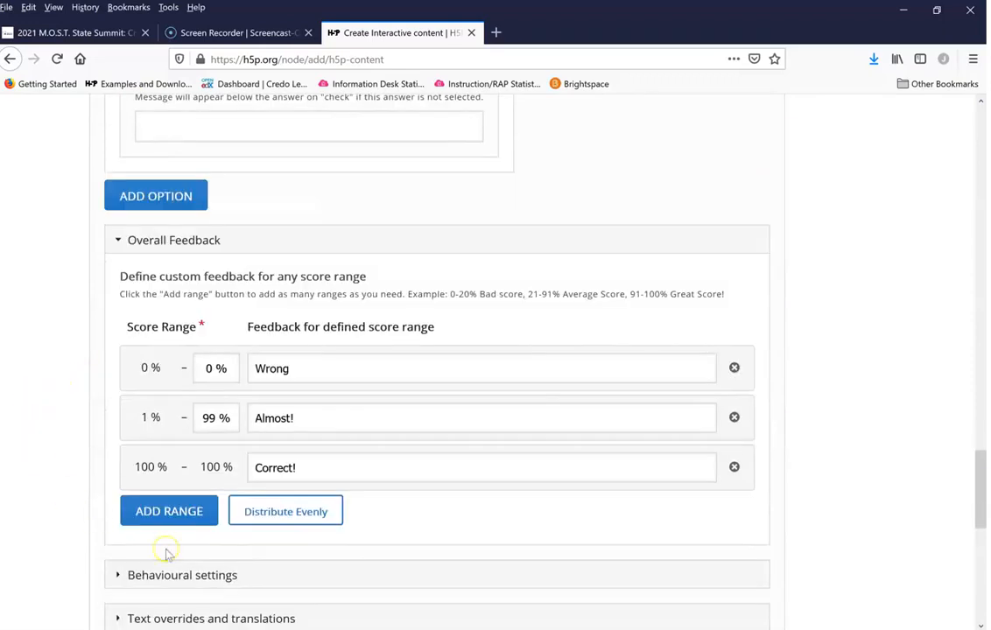
pyautogui.scroll(-3, 45, 395)
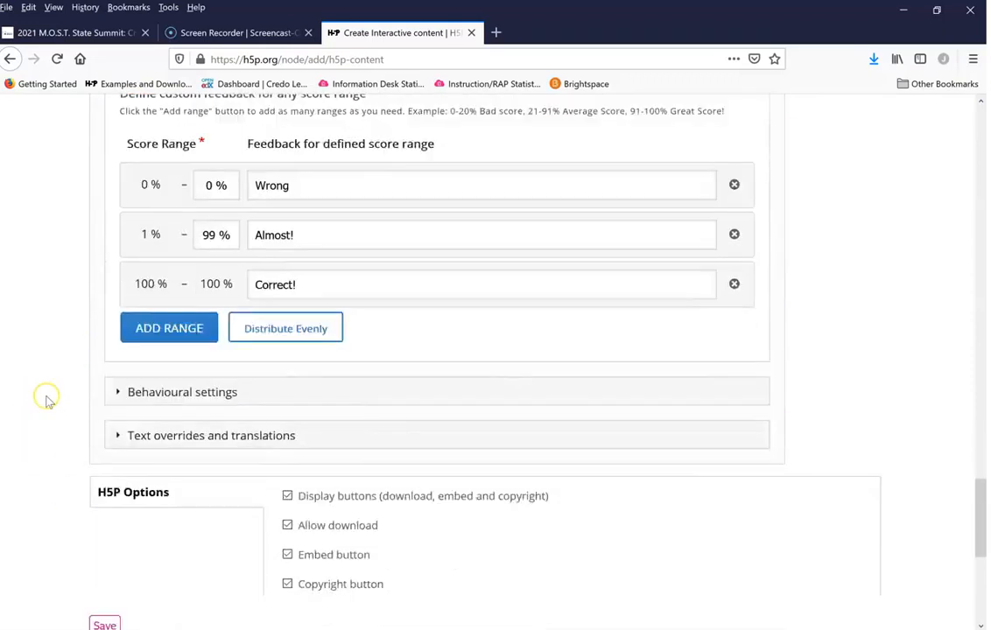
pyautogui.click(118, 341)
pyautogui.scroll(-2, 55, 394)
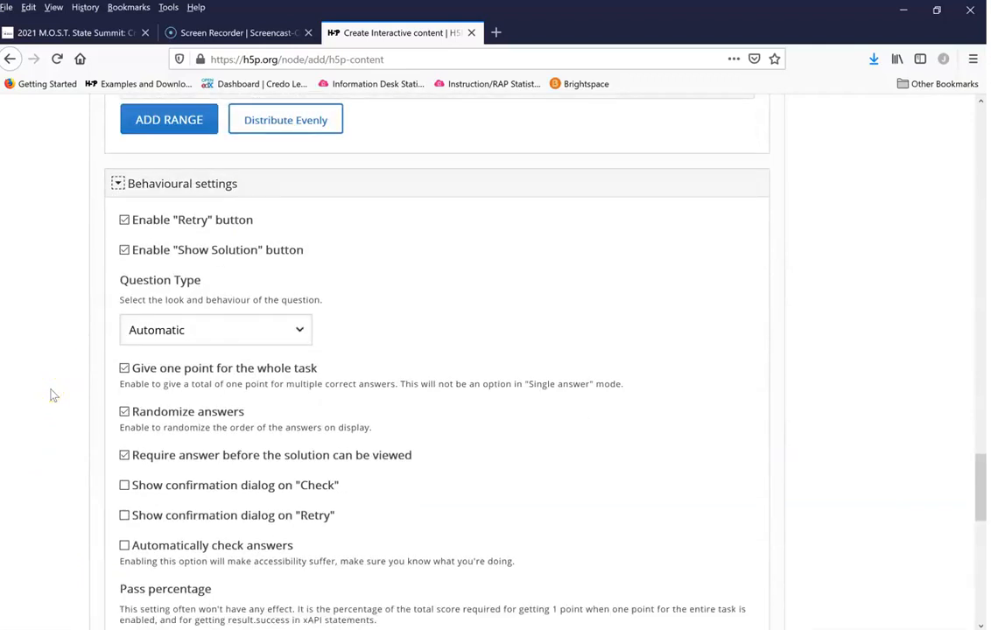
pyautogui.scroll(-1, 50, 395)
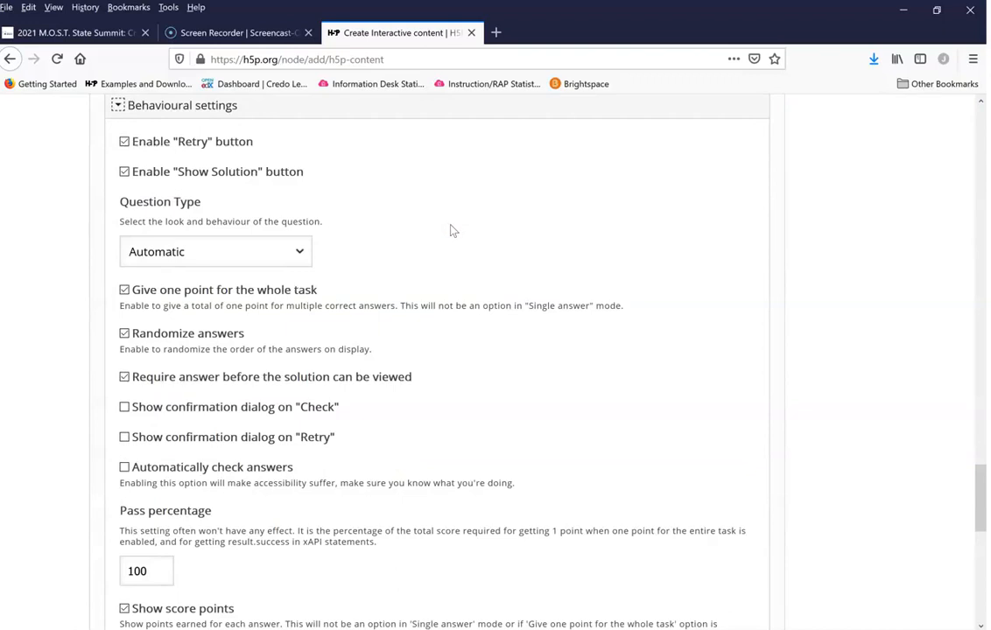
pyautogui.scroll(-2, 451, 229)
pyautogui.doubleClick(158, 418)
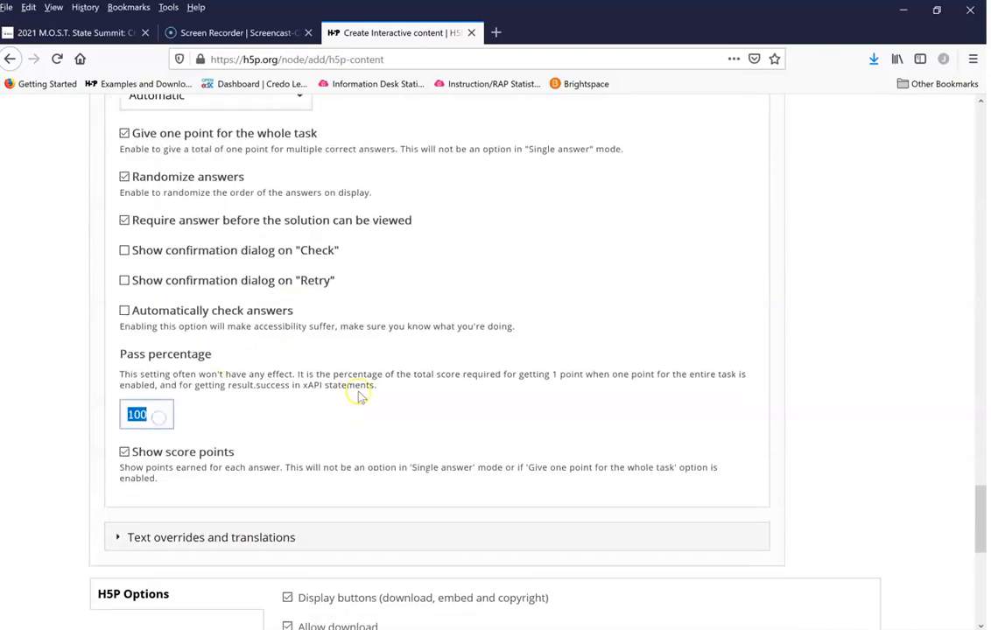
pyautogui.write('0')
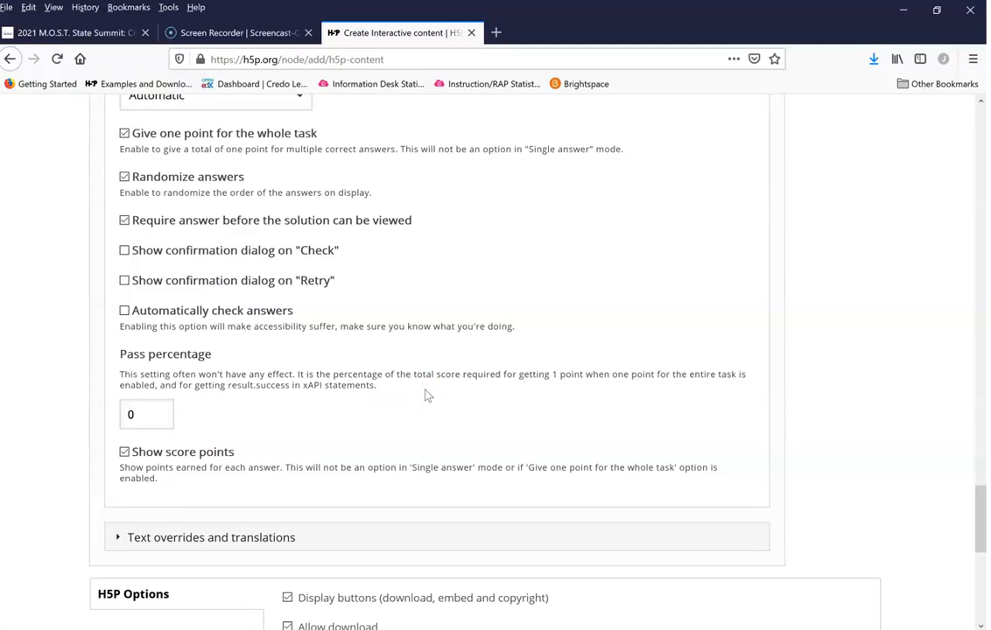
pyautogui.scroll(-5, 438, 391)
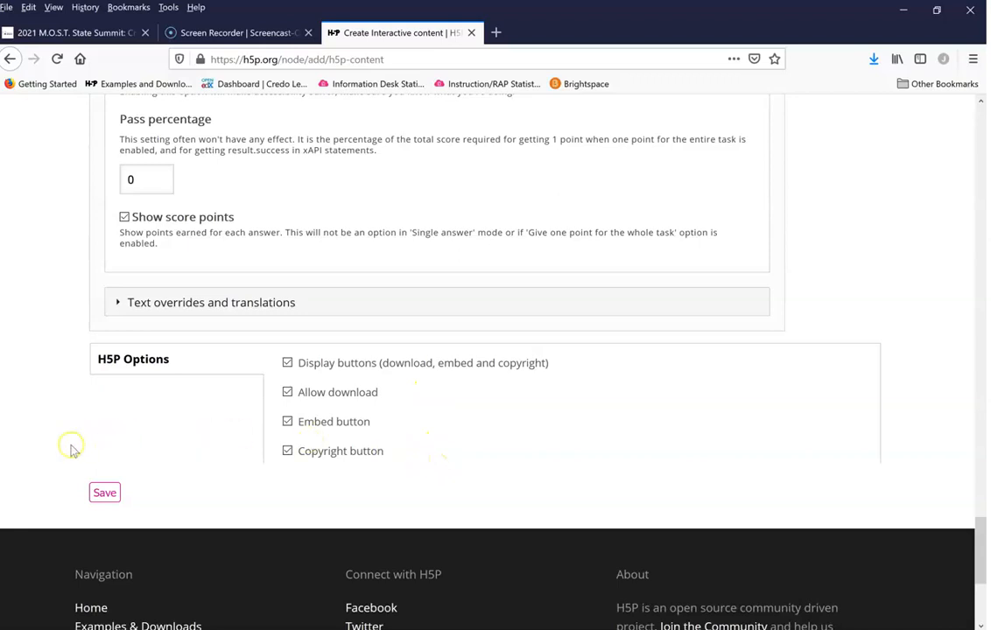
pyautogui.click(103, 495)
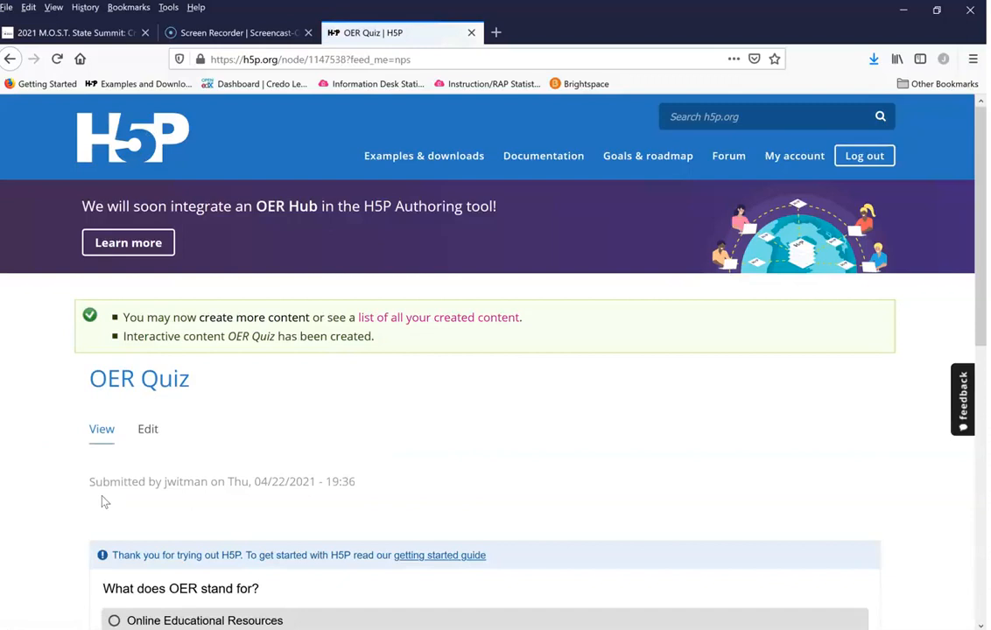
# Step: Test the saved quiz by answering with Open Educational Resources and checking the answer
pyautogui.scroll(-3, 543, 391)
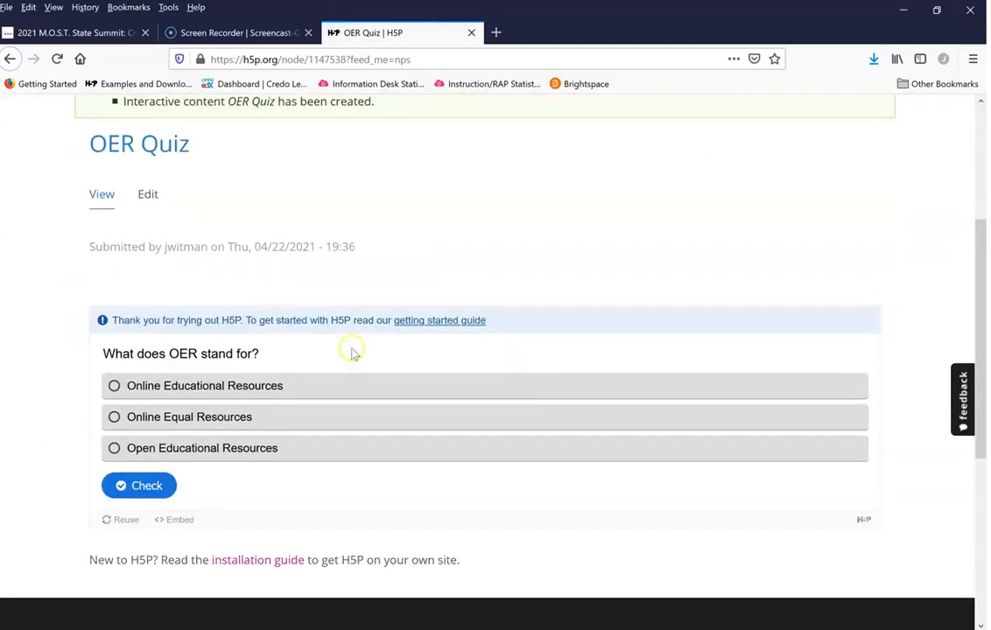
pyautogui.click(245, 450)
pyautogui.click(148, 486)
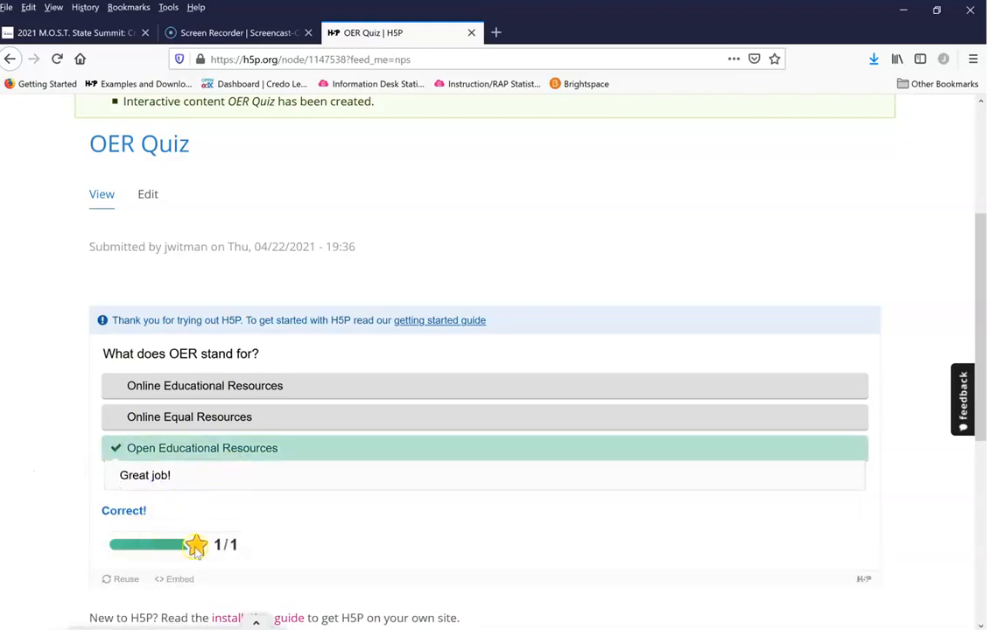
# Step: Reload the quiz page and test it with Online Educational Resources as the checked answer
pyautogui.click(57, 59)
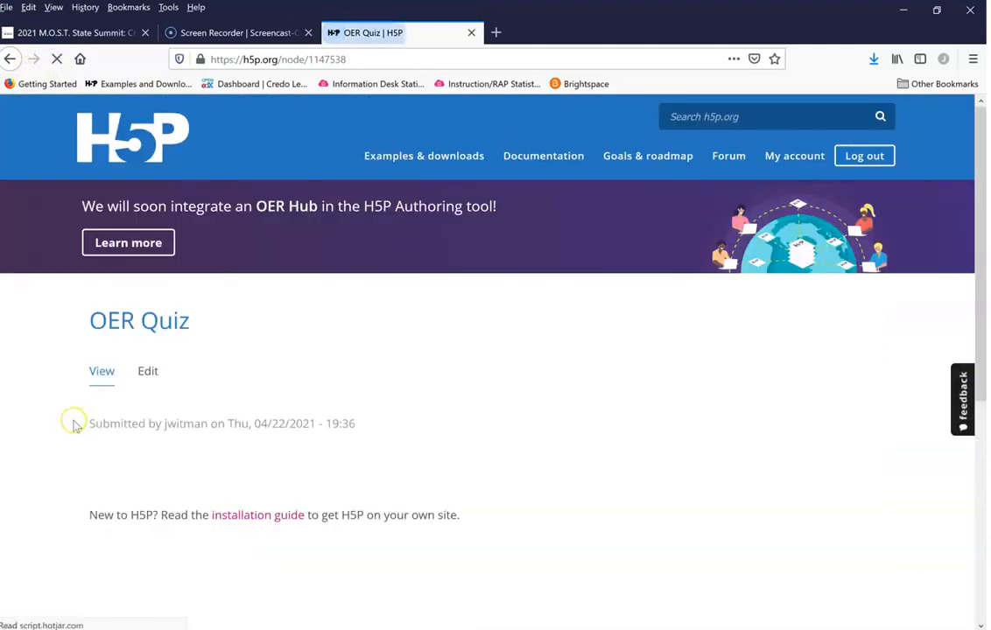
pyautogui.scroll(-3, 72, 424)
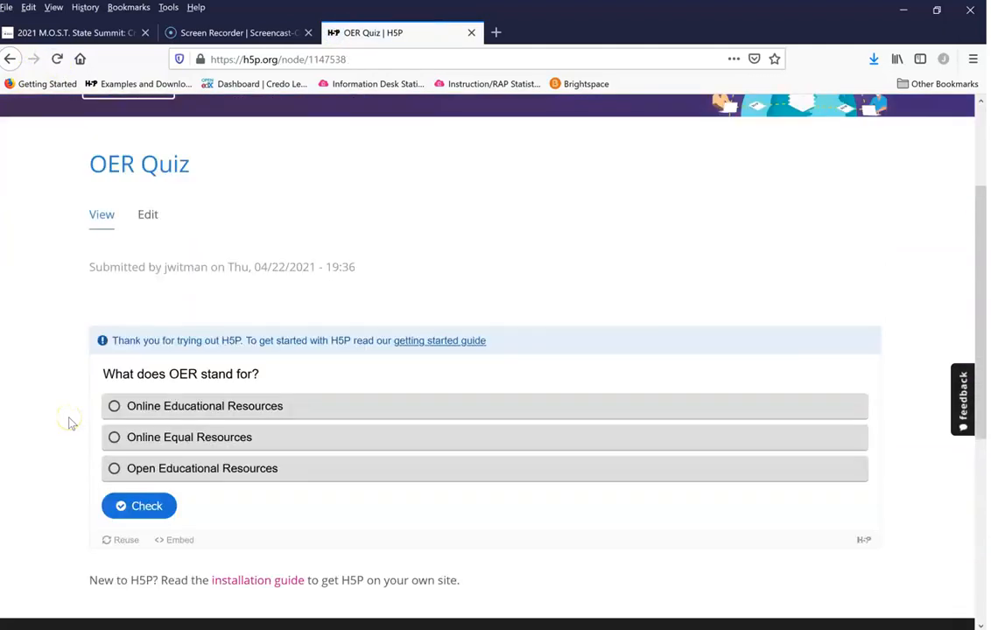
pyautogui.click(149, 404)
pyautogui.click(127, 505)
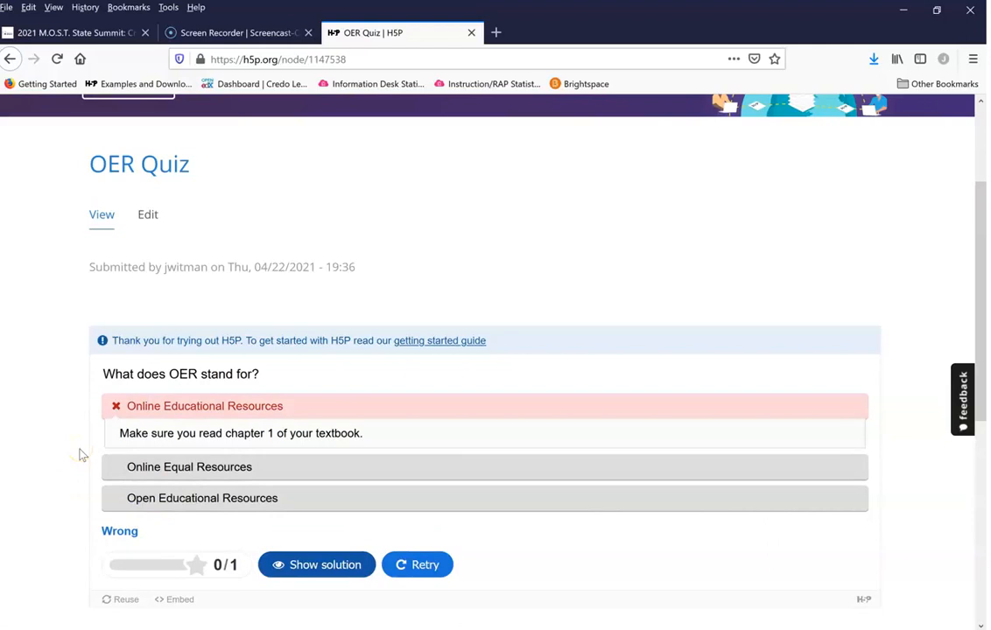
# Step: Retry the question to reset the quiz after the checked answer
pyautogui.scroll(-3, 496, 459)
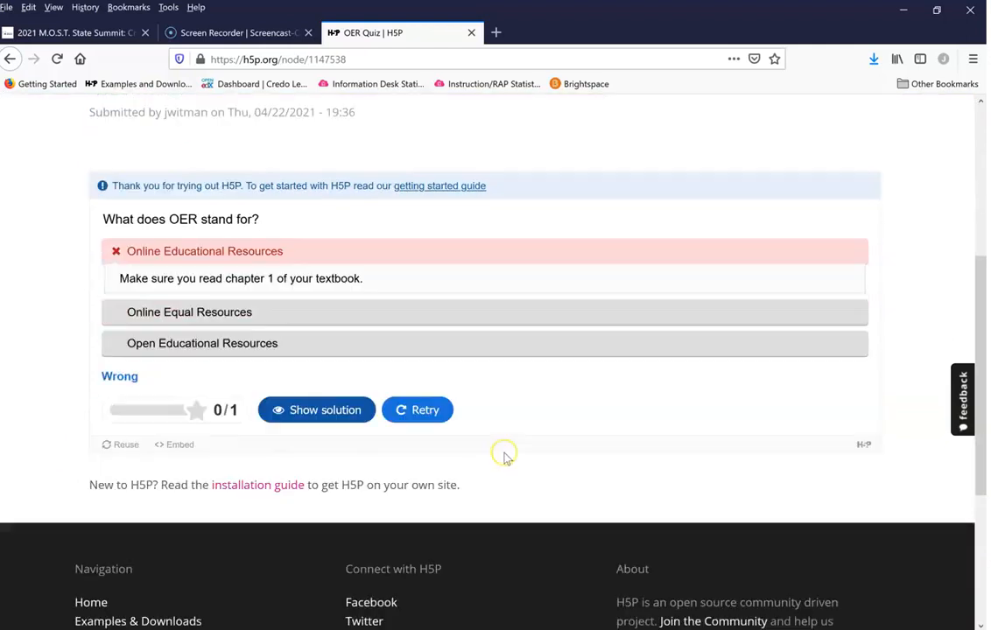
pyautogui.click(416, 408)
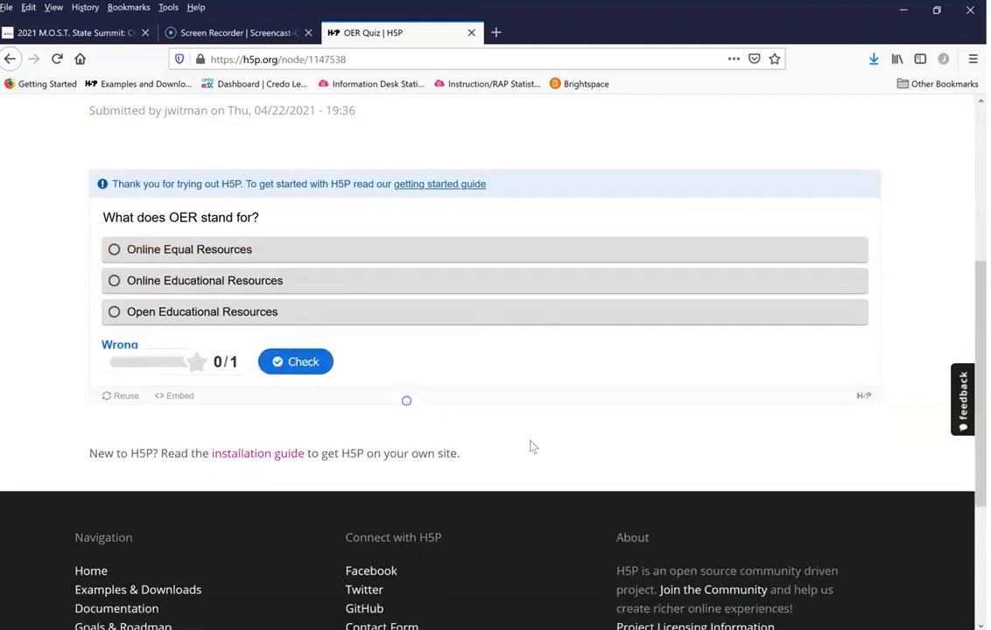
pyautogui.scroll(5, 690, 417)
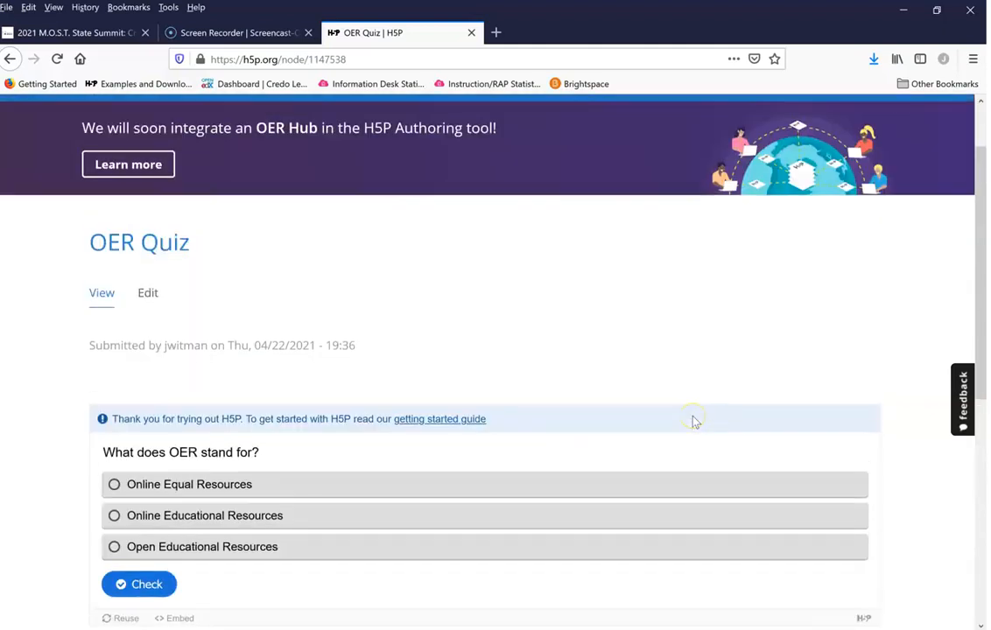